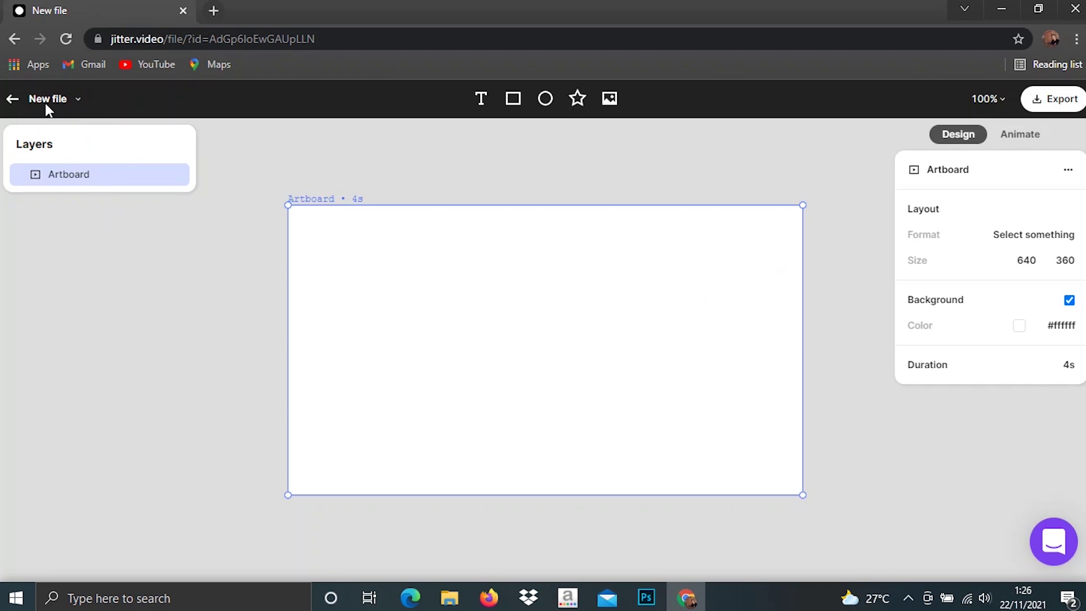
- Rename the new file as koment
left_click(54, 100)
type("koment")
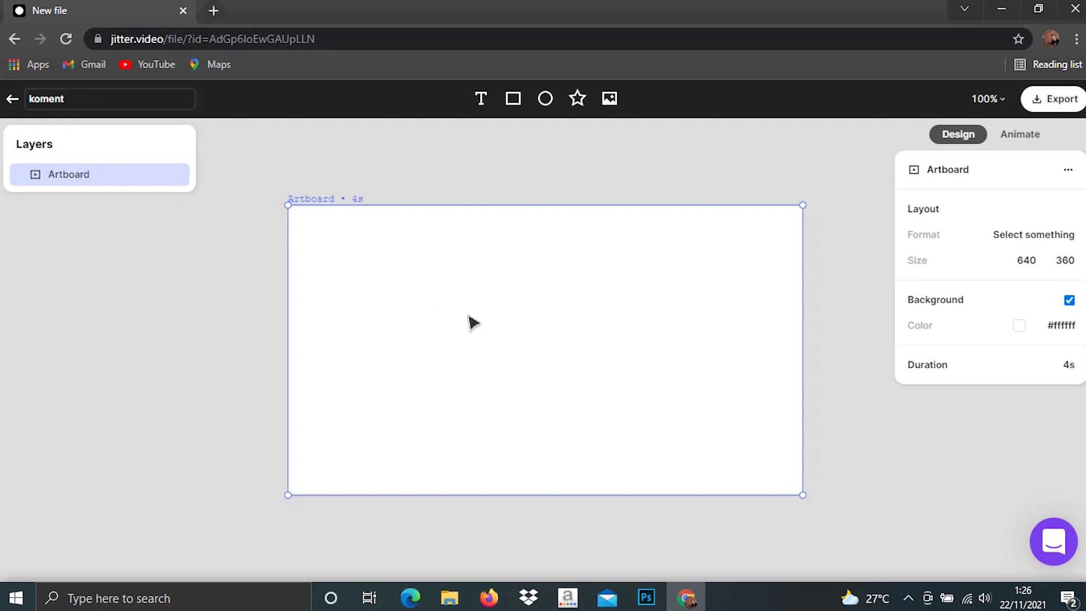
left_click(473, 320)
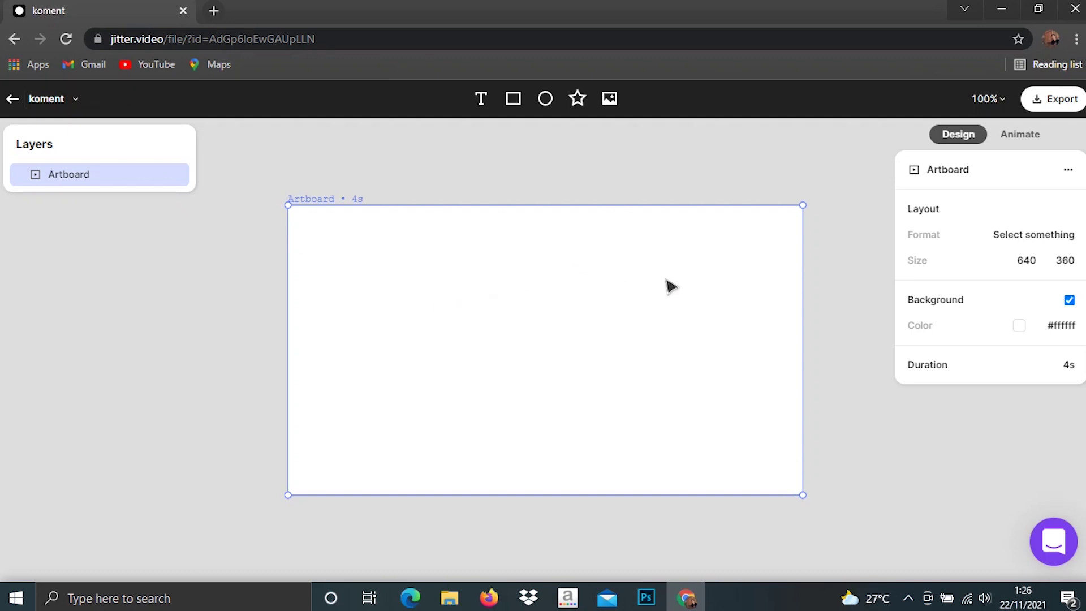
- Set the artboard's background color to bright green, #11ff00
left_click(1021, 326)
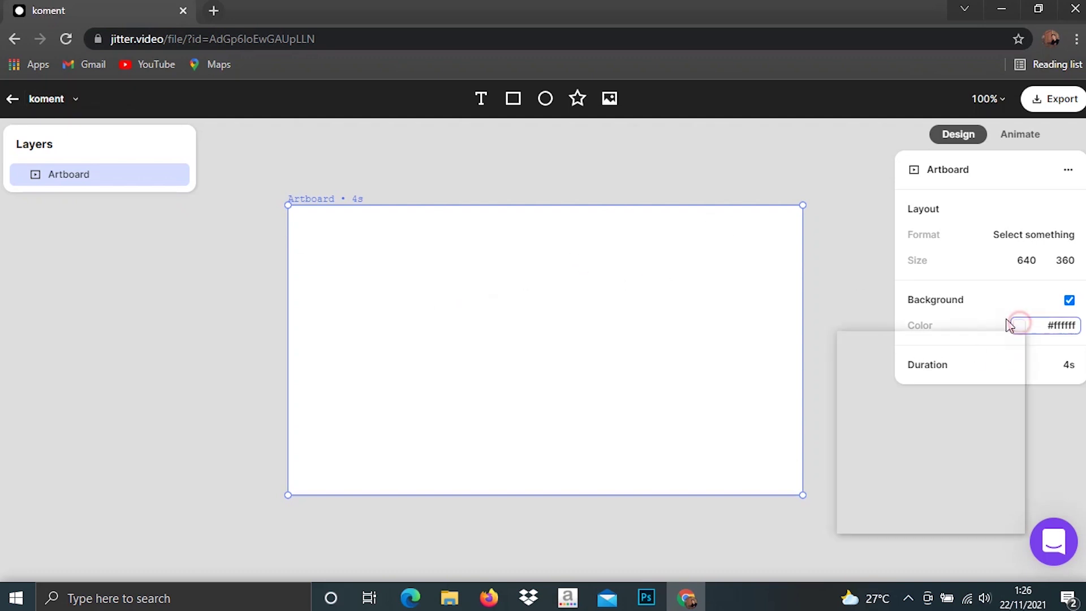
left_click(977, 461)
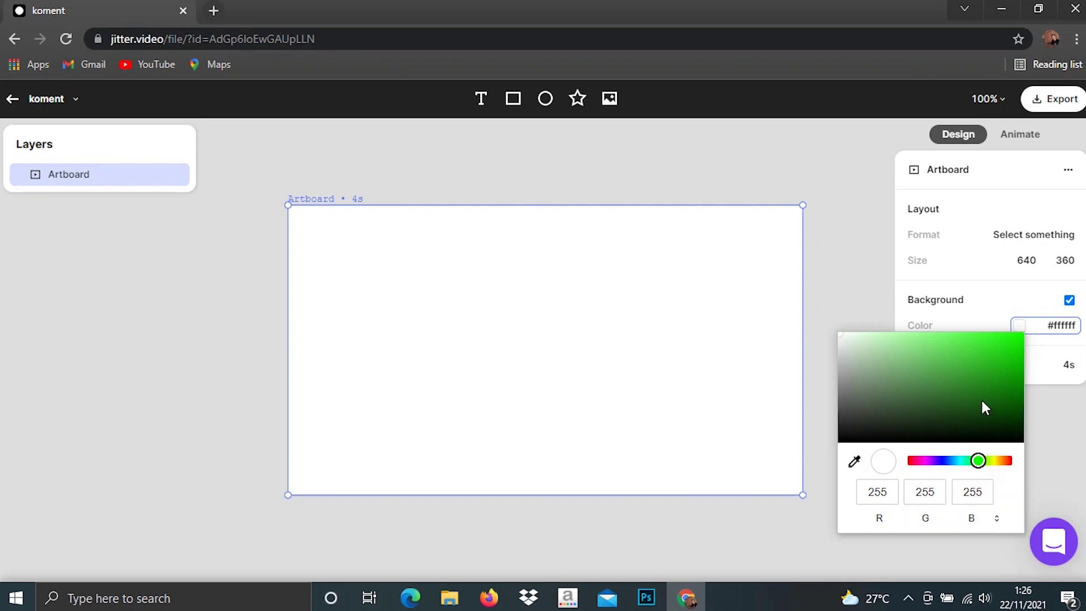
left_click_drag(984, 407, 1046, 310)
left_click(874, 215)
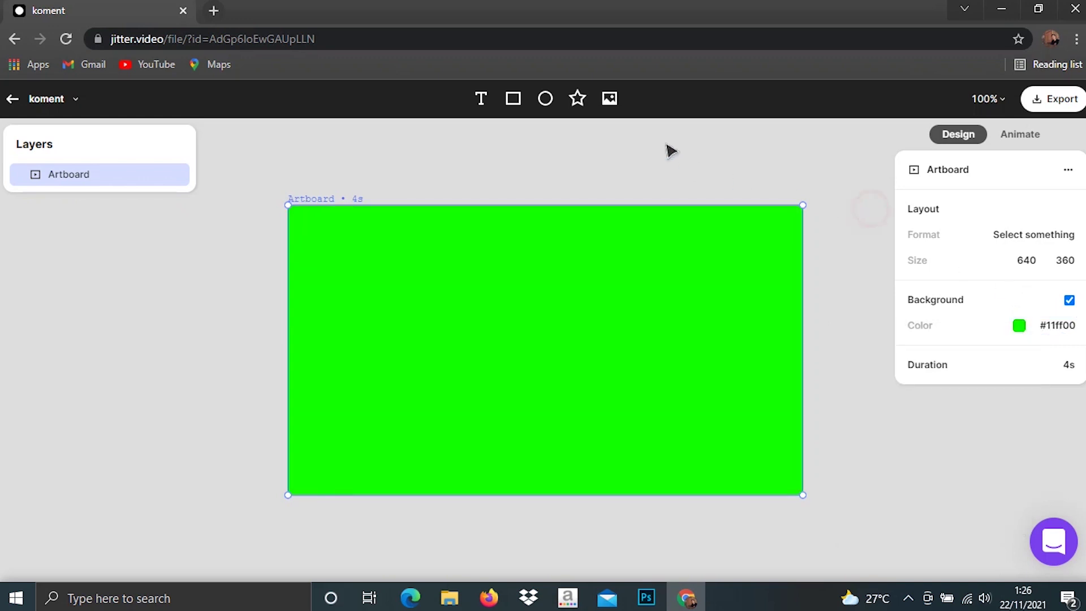
left_click(611, 98)
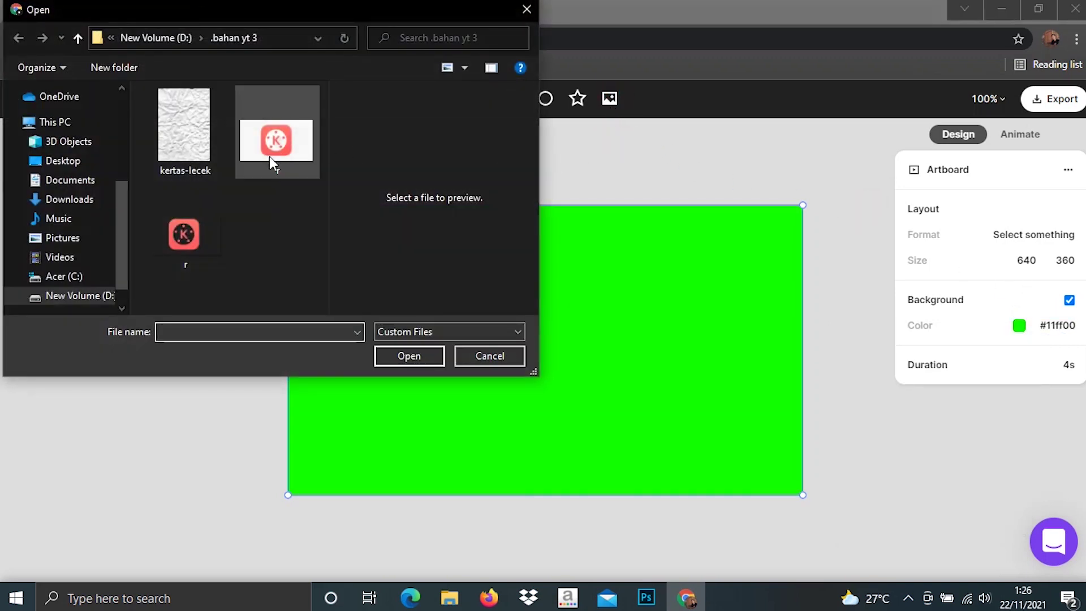
left_click(56, 199)
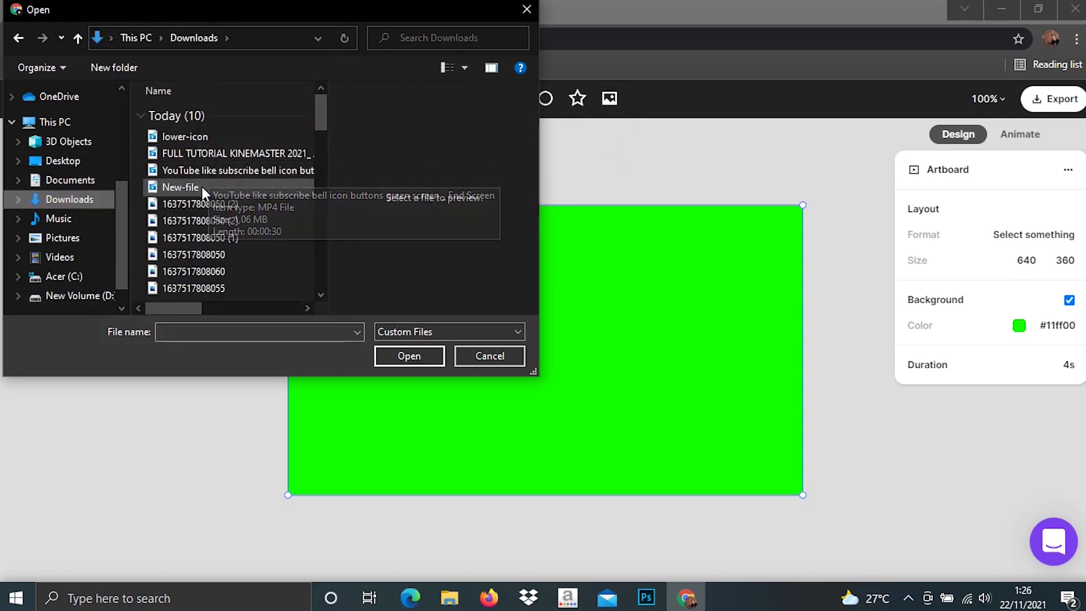
left_click(199, 204)
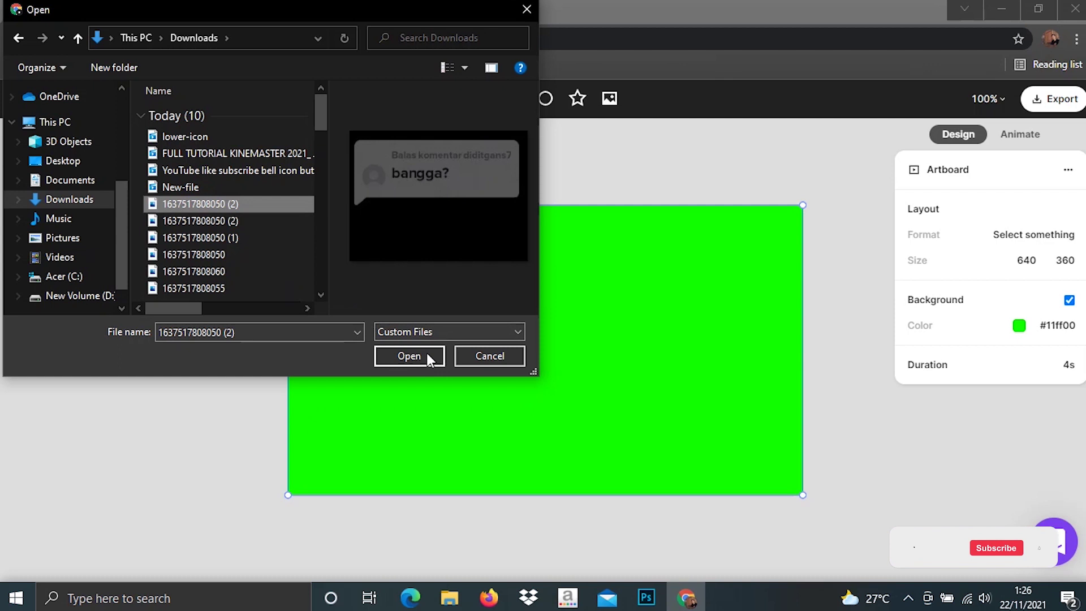
left_click(409, 356)
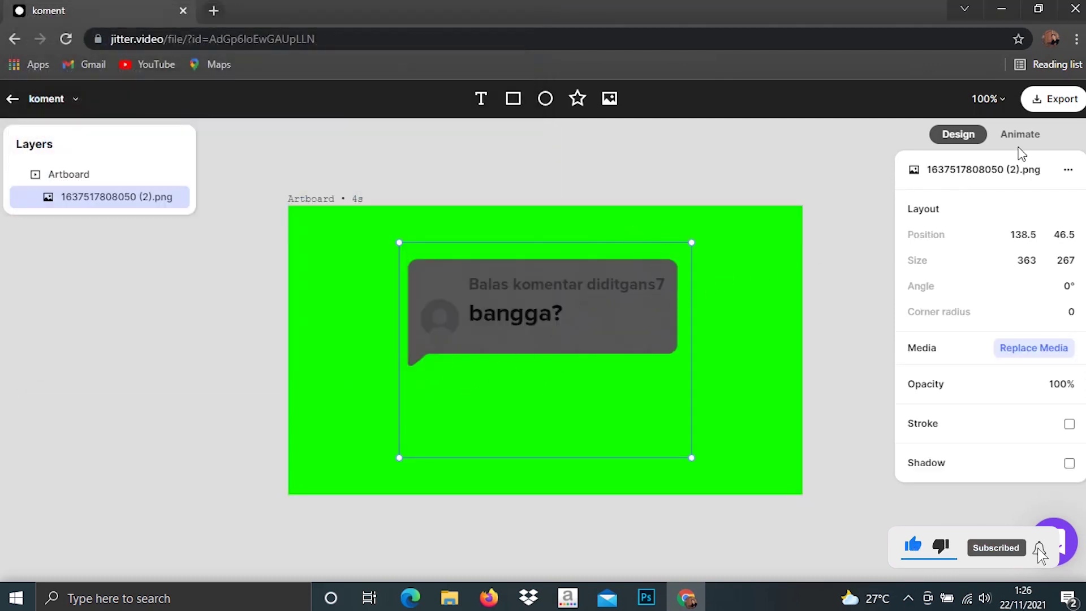
- Add a Move & Scale in animation to the comment bubble image at the start of the timeline
left_click(1017, 142)
left_click(946, 244)
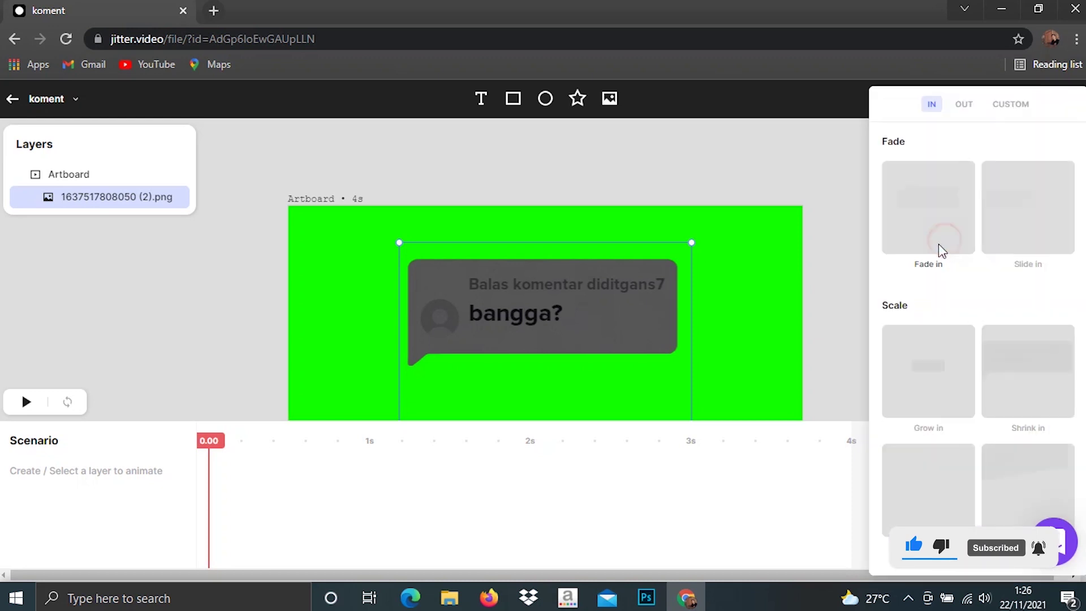
scroll(939, 420, "down", 4)
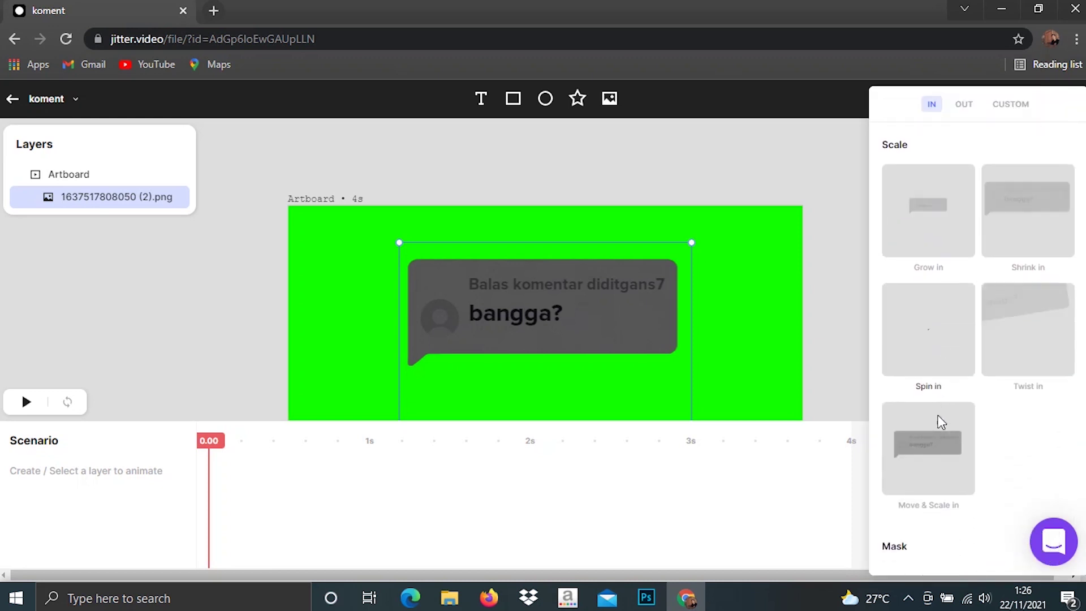
scroll(931, 420, "down", 1)
scroll(926, 420, "down", 1)
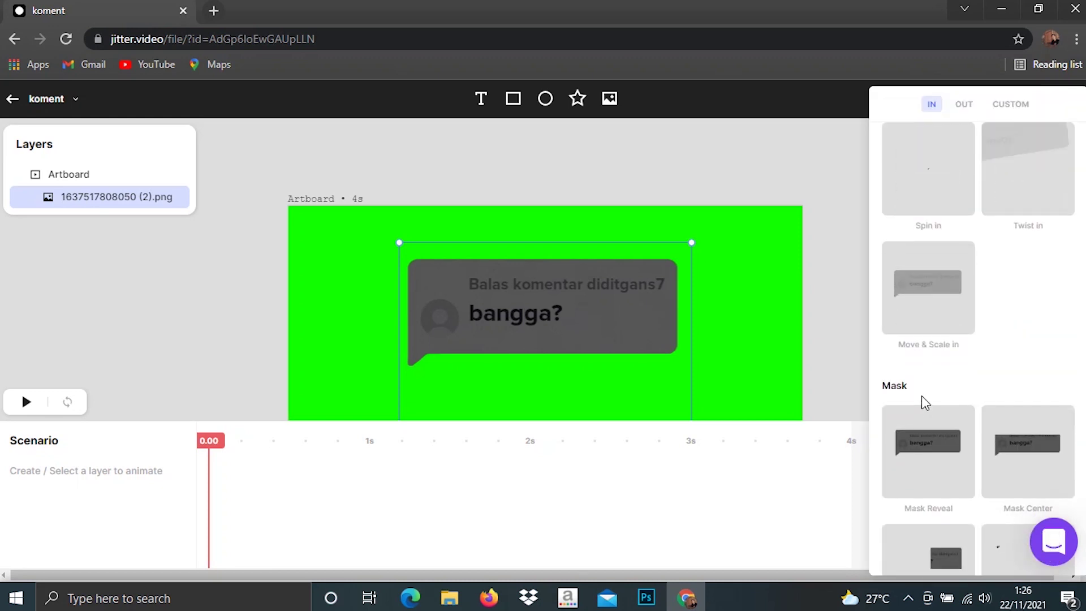
left_click(920, 302)
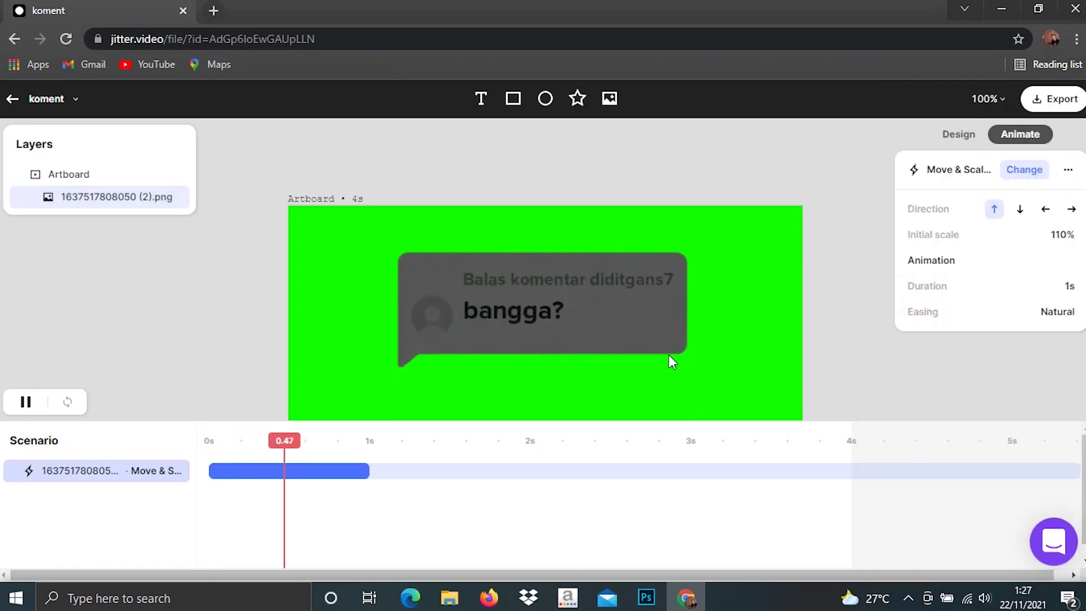
- Add a Move & Scale out animation to the comment bubble image, starting at about 2.82 s
left_click(707, 455)
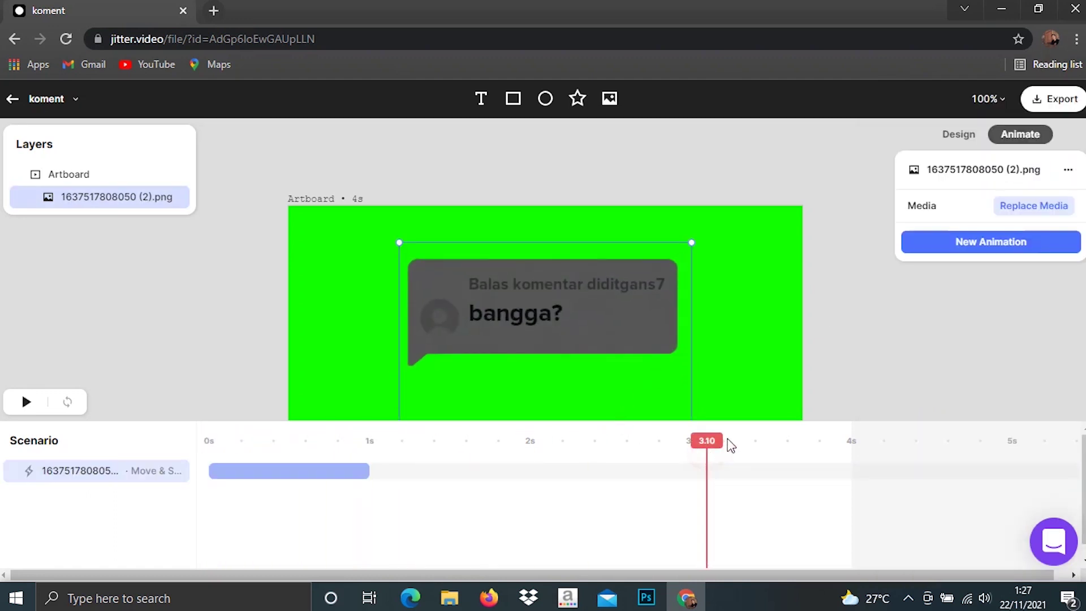
left_click(662, 455)
left_click(963, 244)
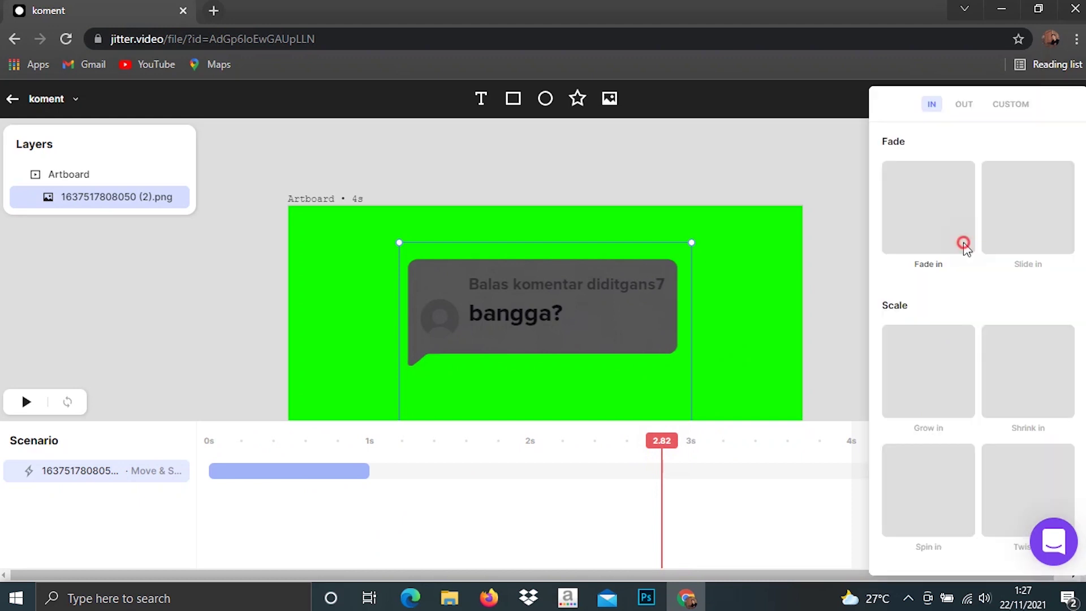
left_click(965, 106)
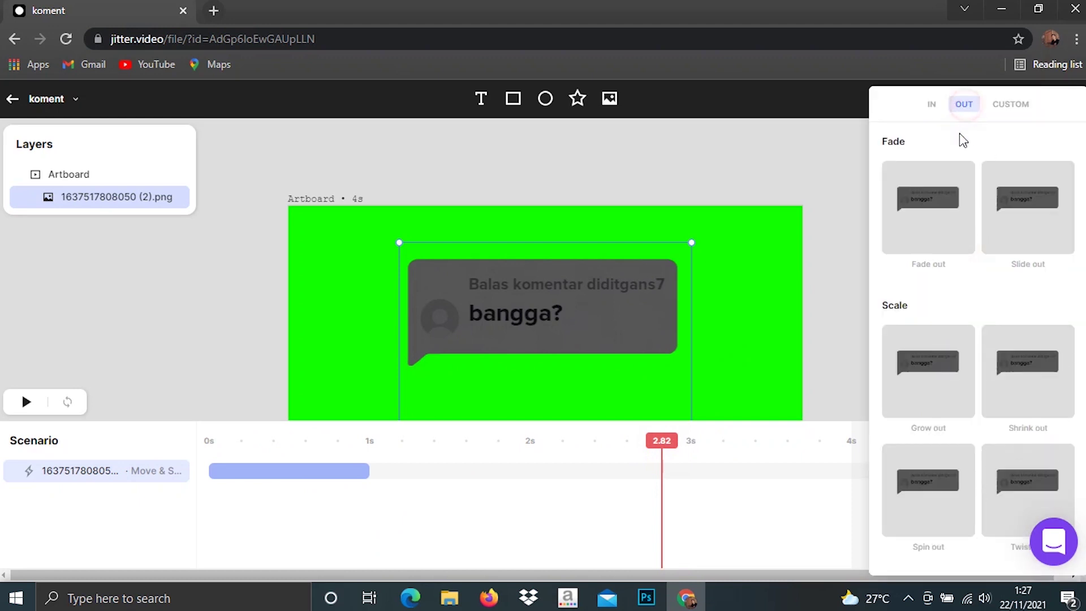
scroll(941, 341, "down", 3)
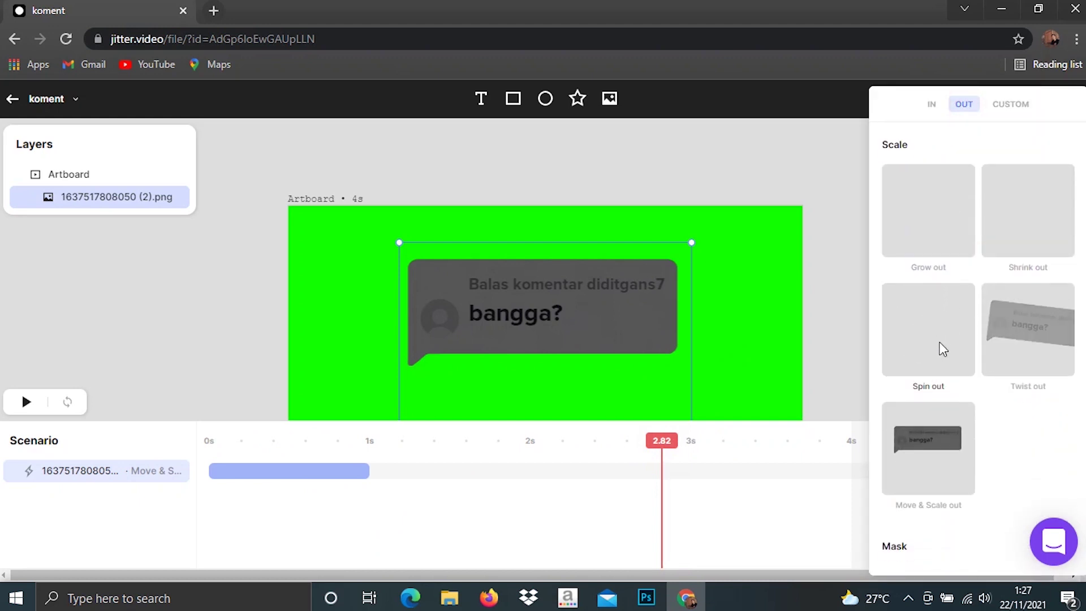
scroll(941, 358, "down", 1)
left_click(935, 367)
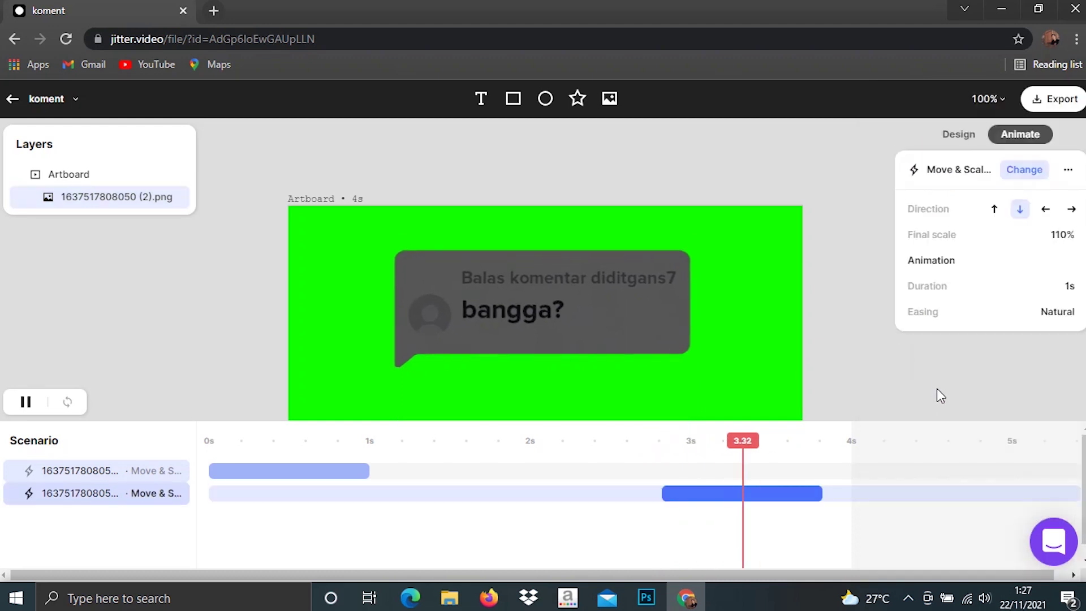
- Export the animation as a 720p (1280×720) video and download it
left_click(1061, 101)
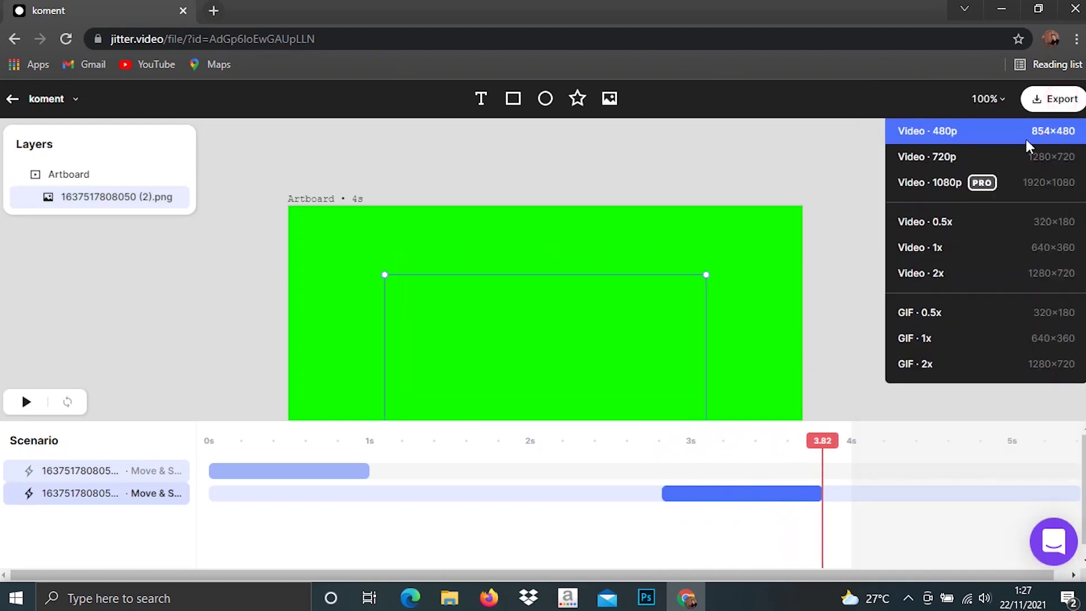
left_click(992, 154)
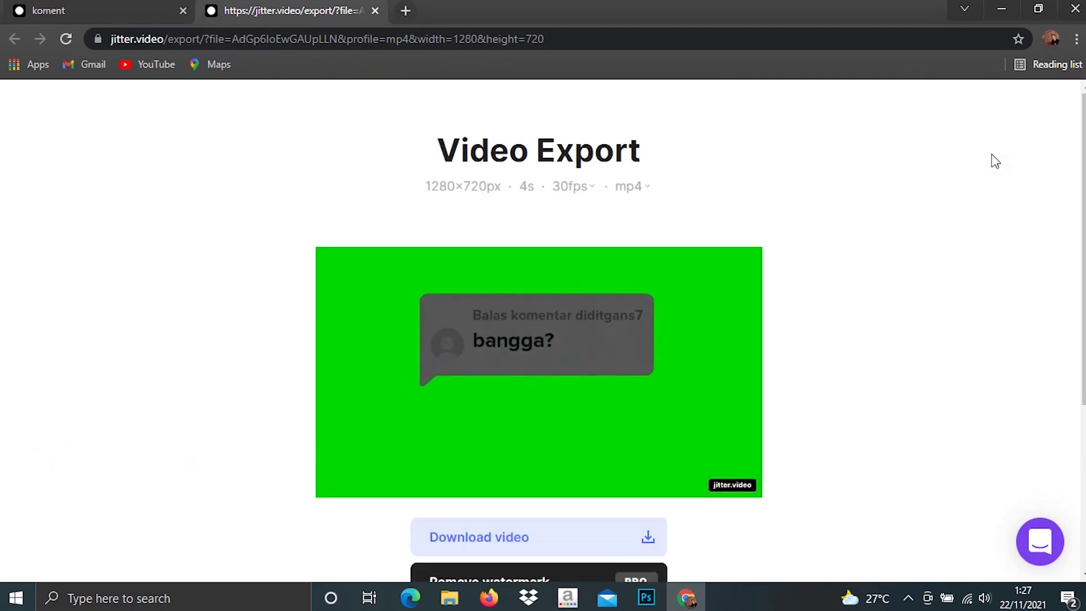
scroll(567, 339, "down", 5)
left_click(646, 290)
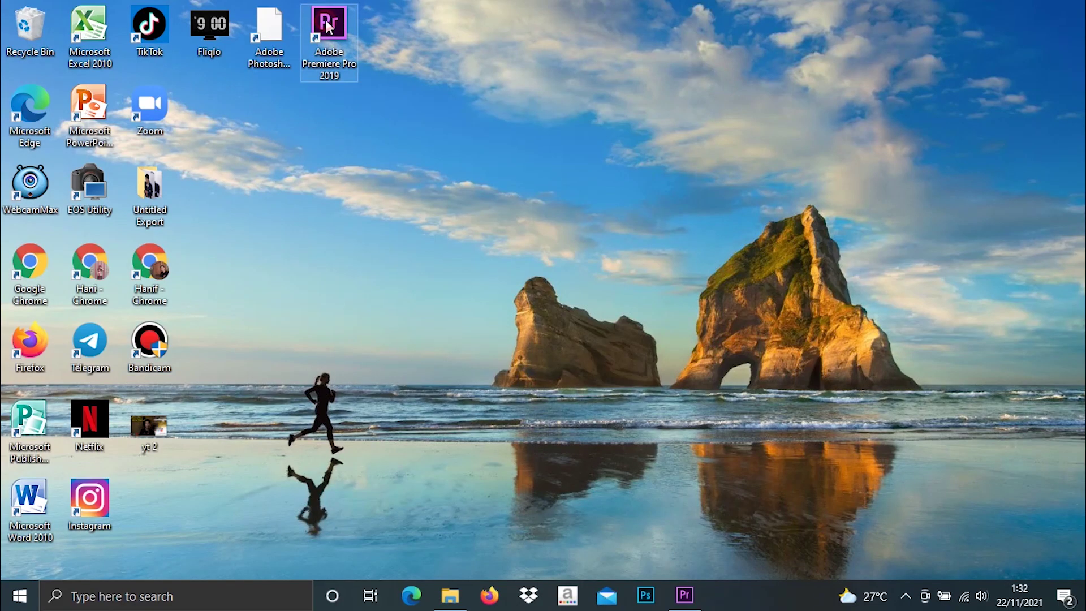
- Switch to Adobe Premiere Pro and place the MVI_6815.MOV footage at the start of the sequence on V1
double_click(328, 26)
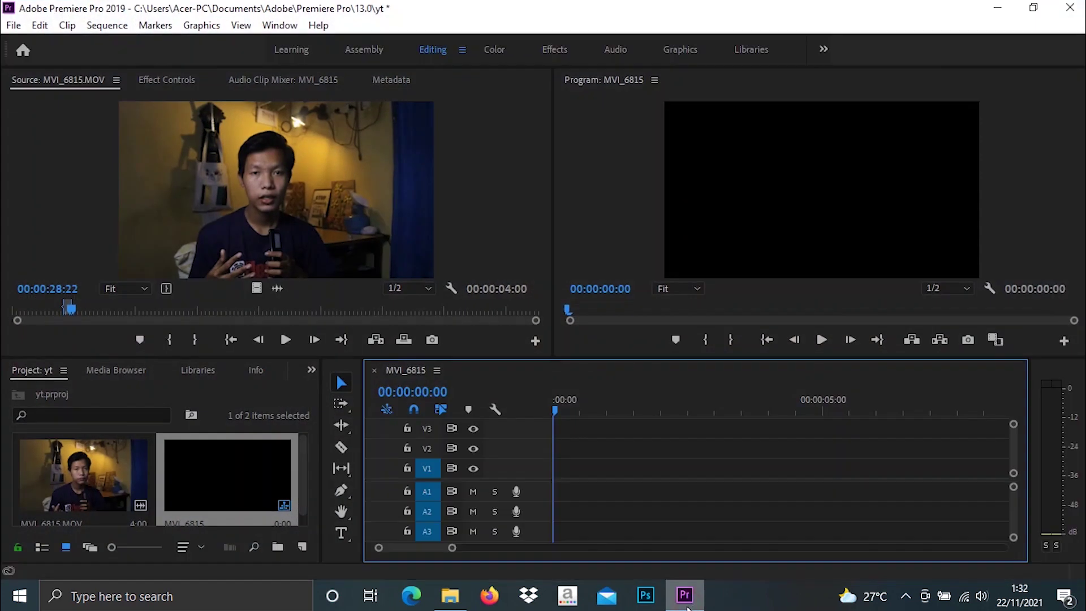
left_click_drag(247, 249, 551, 487)
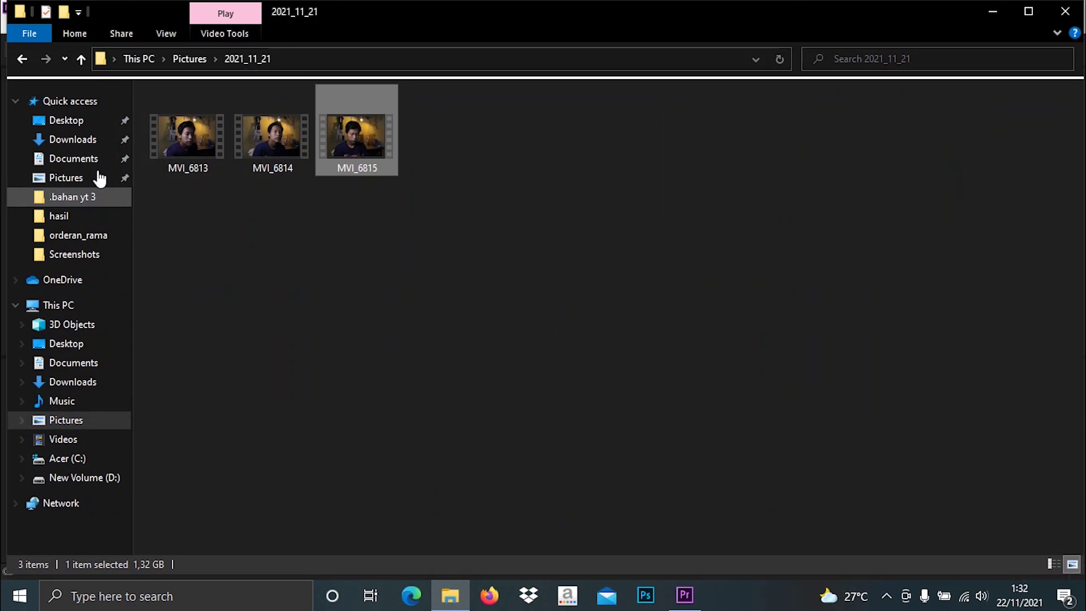
- Import koment from the Downloads folder and place it on V2 above the footage at the sequence start
left_click(79, 141)
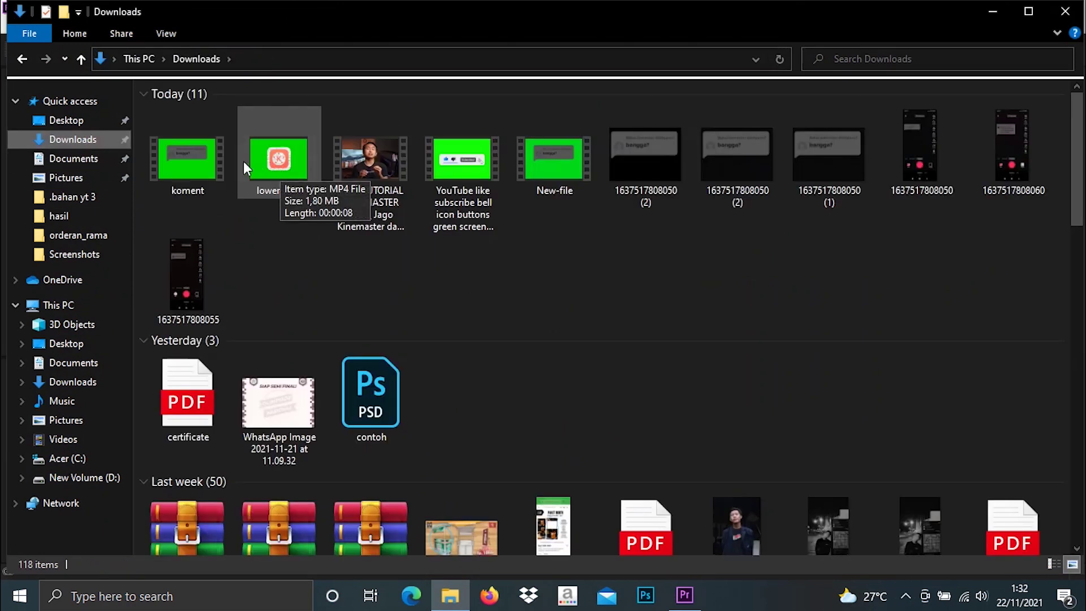
left_click_drag(192, 147, 273, 470)
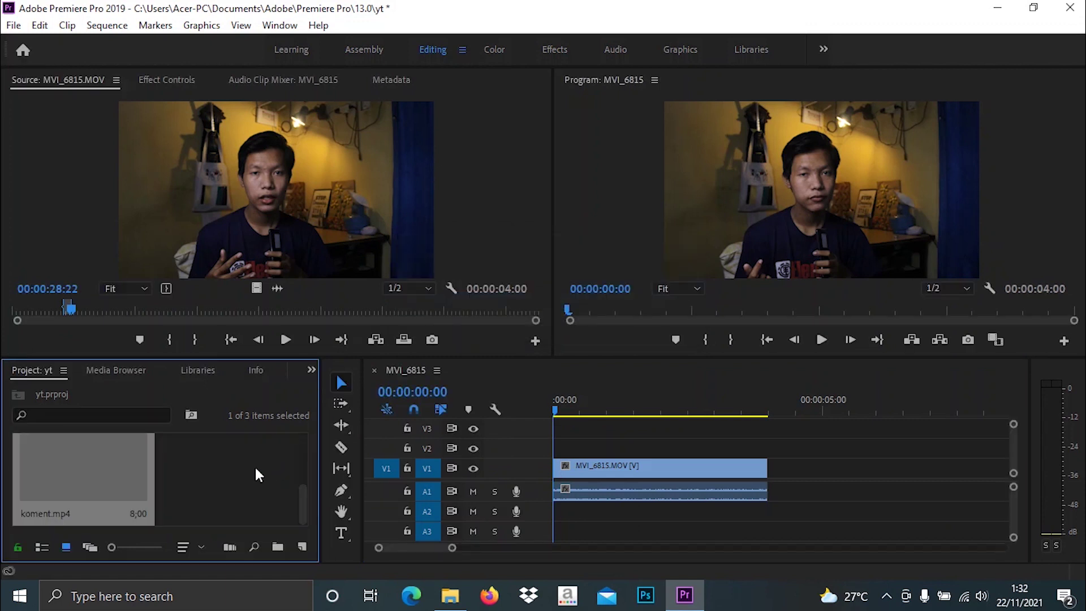
double_click(89, 476)
left_click_drag(86, 465, 580, 420)
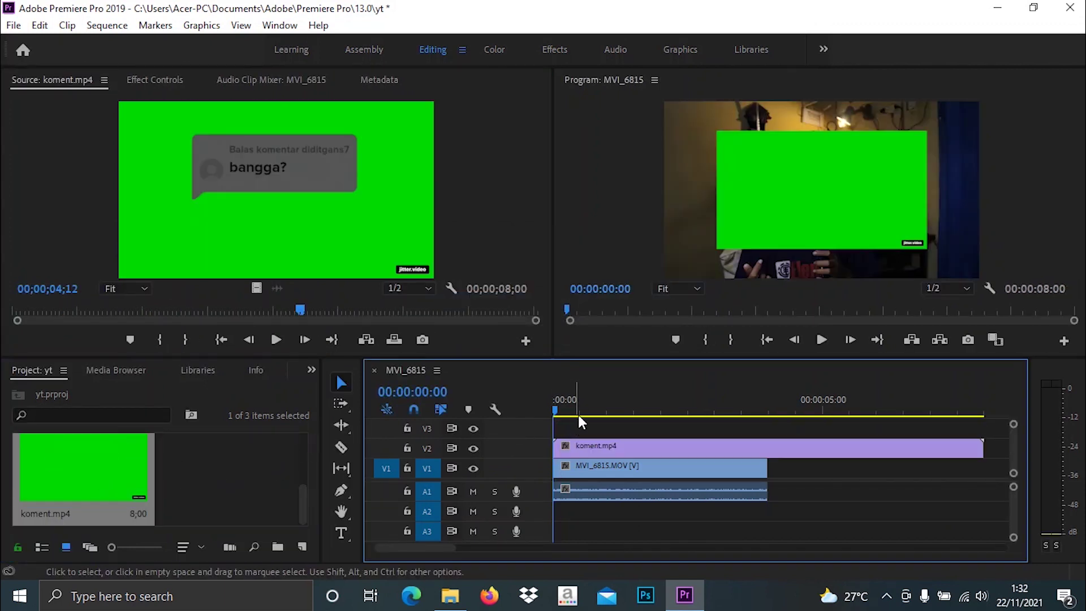
- Play the sequence, and shorten the koment.mp4 clip by raising its speed to 263.16%
key("space")
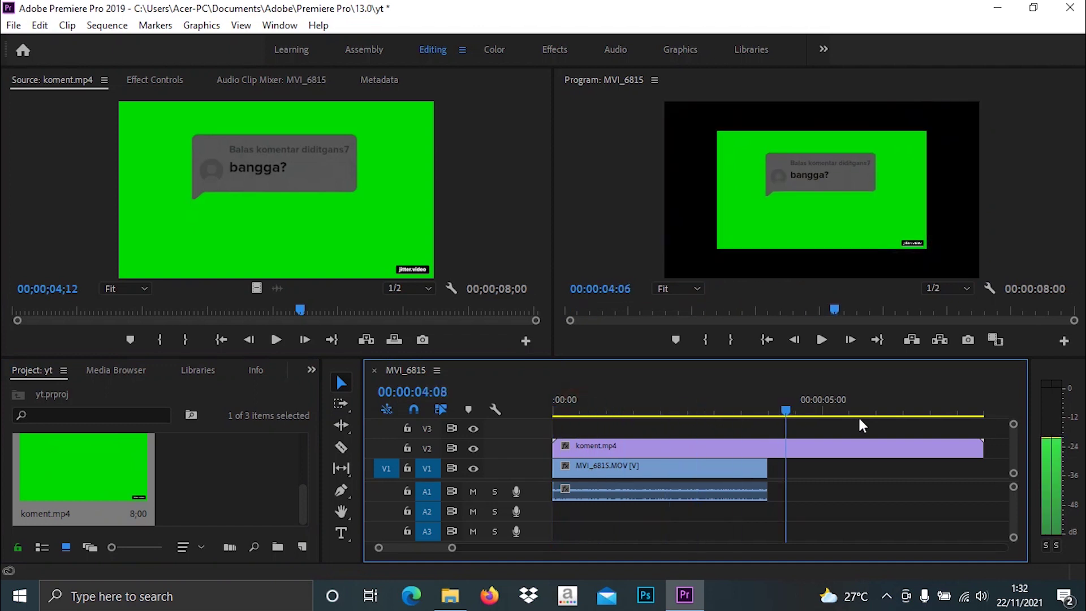
left_click(851, 453)
right_click(853, 459)
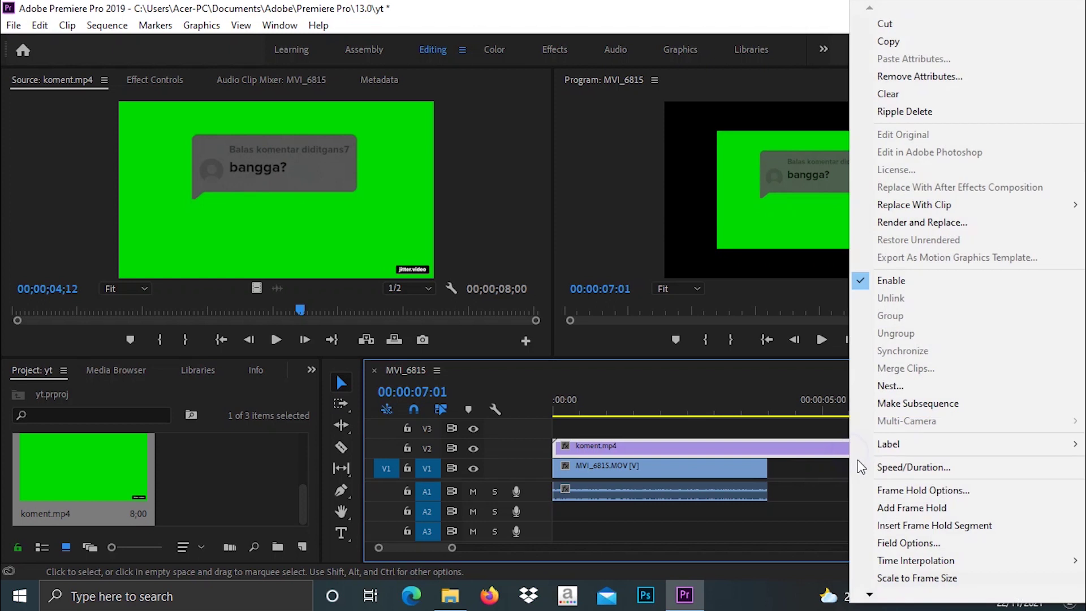
left_click(906, 465)
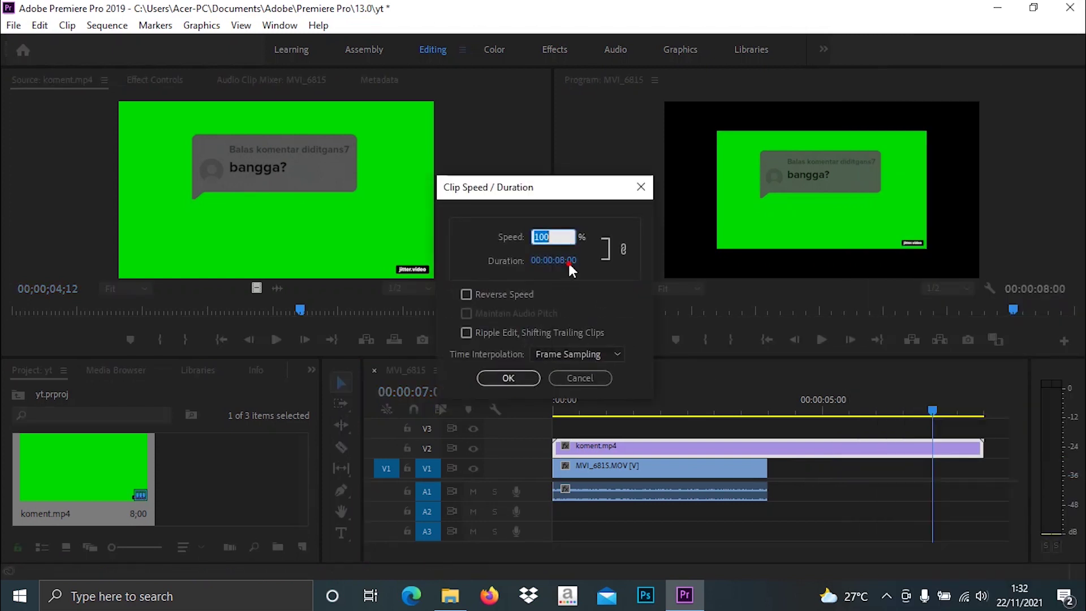
left_click_drag(568, 264, 445, 271)
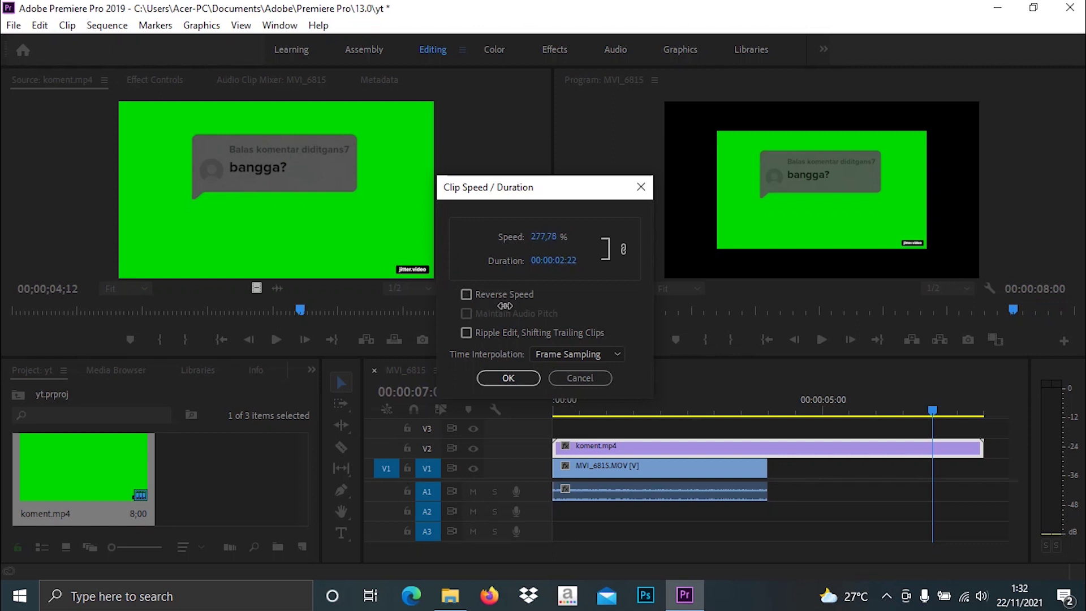
left_click(512, 378)
- Find the Ultra Key effect, apply it to the koment.mp4 clip, and clear the effects search
left_click_drag(566, 413, 656, 423)
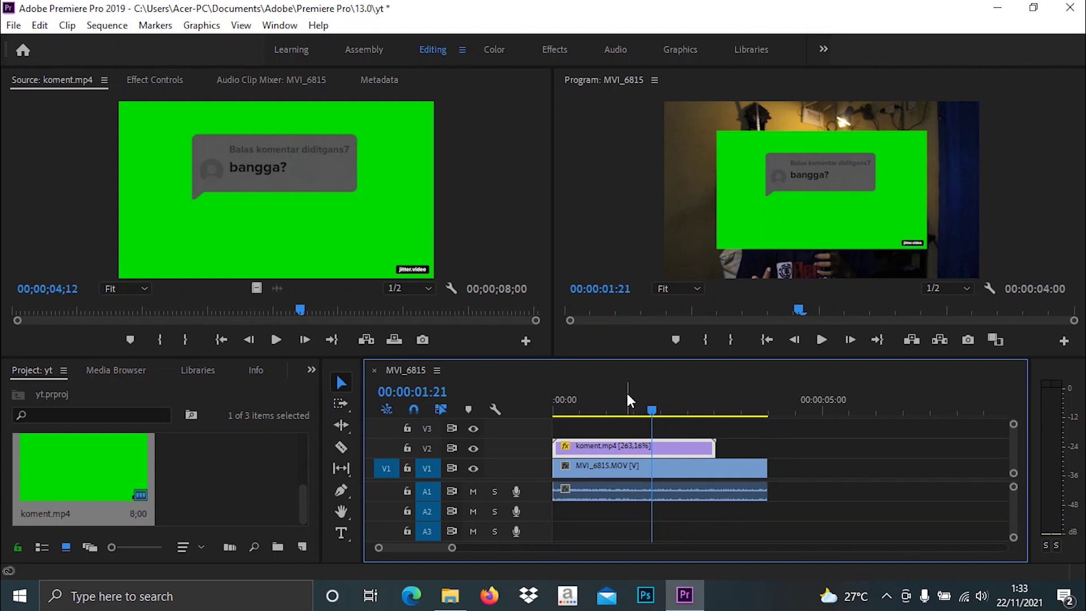
left_click(253, 371)
left_click(278, 370)
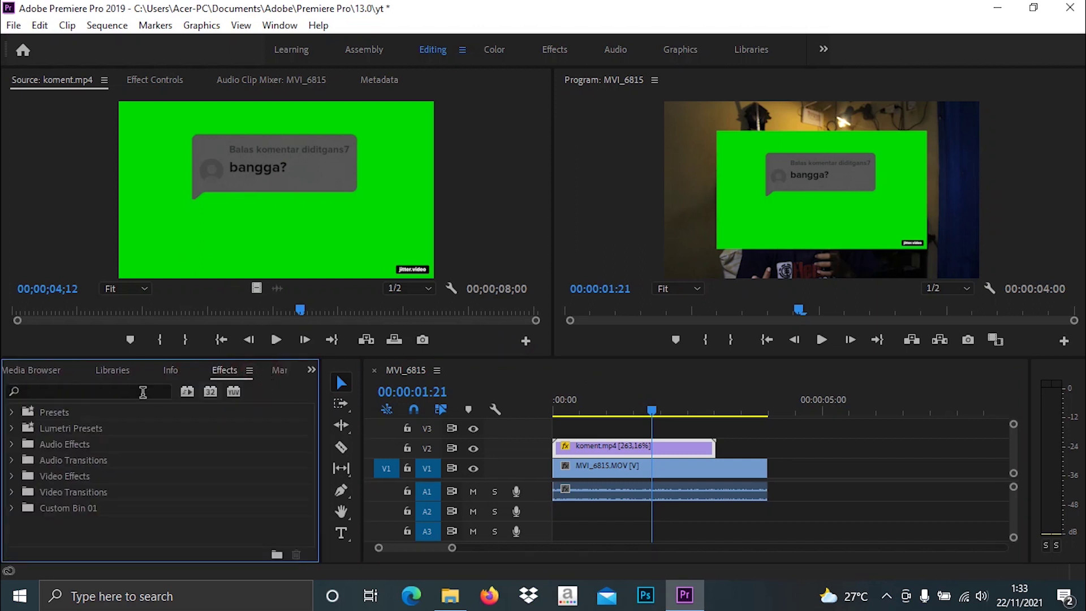
left_click(112, 395)
type("ultr")
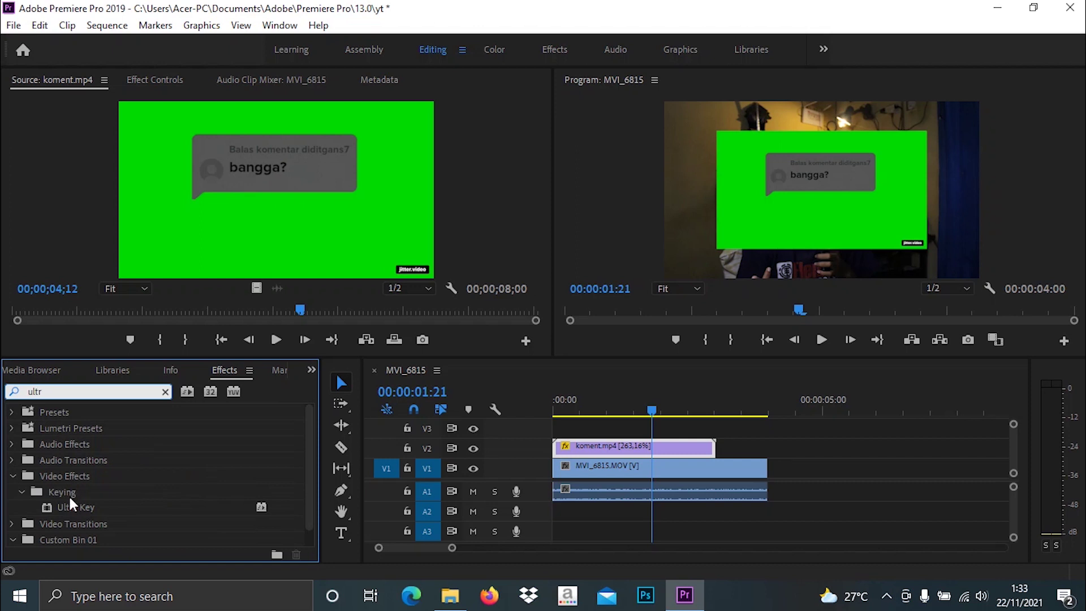
left_click_drag(70, 505, 179, 490)
left_click_drag(503, 418, 576, 447)
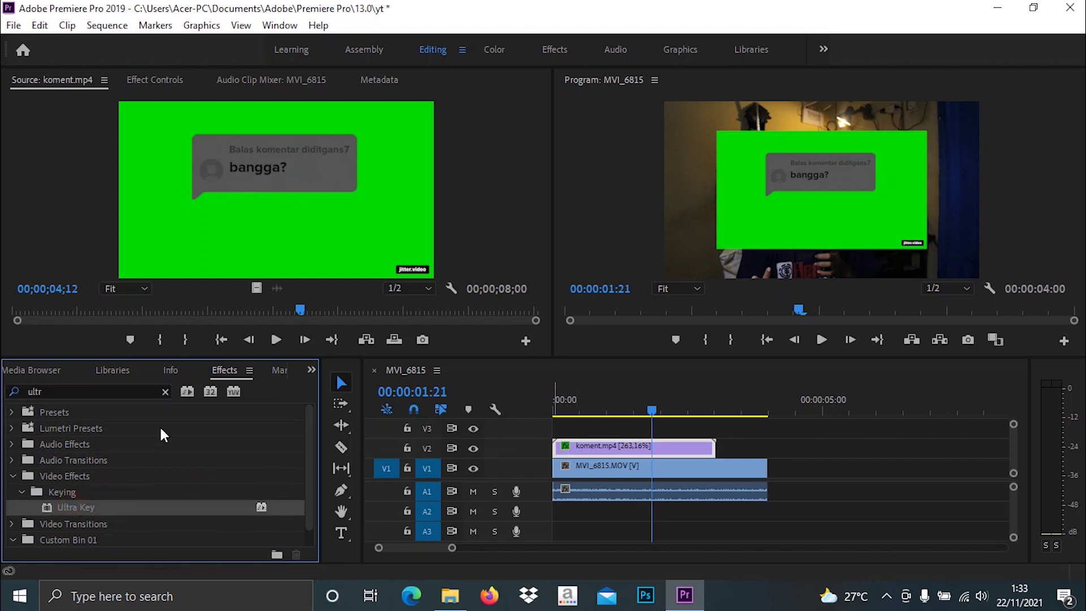
left_click(166, 391)
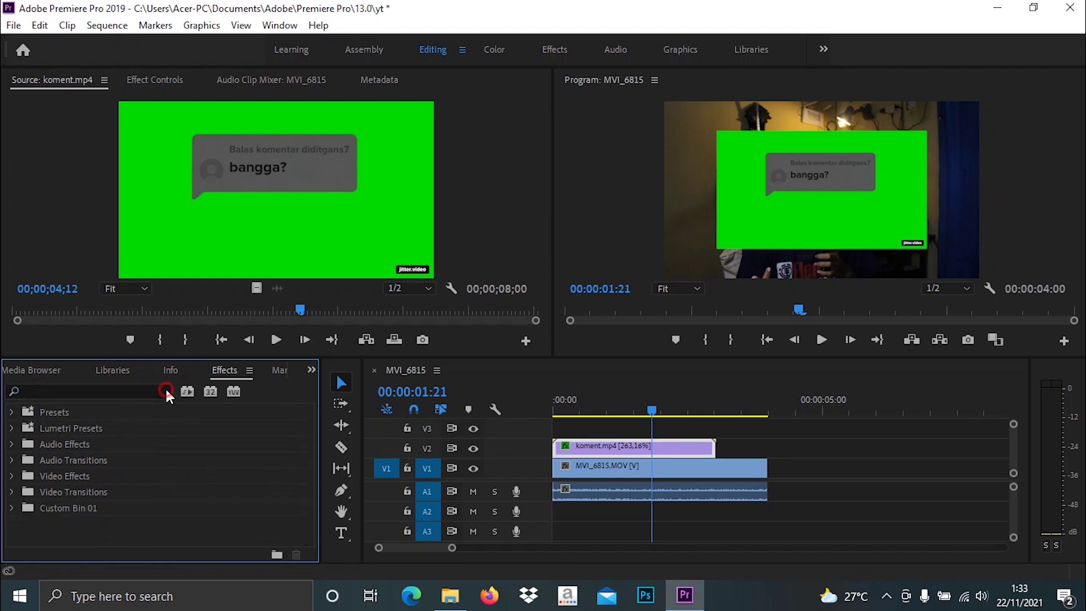
- Find the Crop effect and apply it to the koment.mp4 clip
left_click(120, 391)
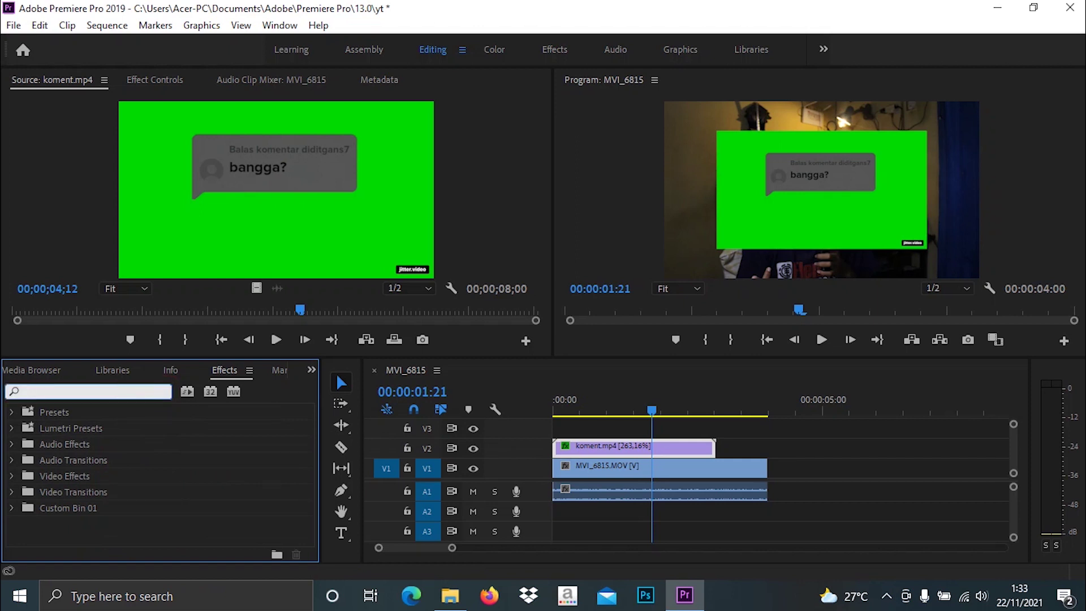
type("cr")
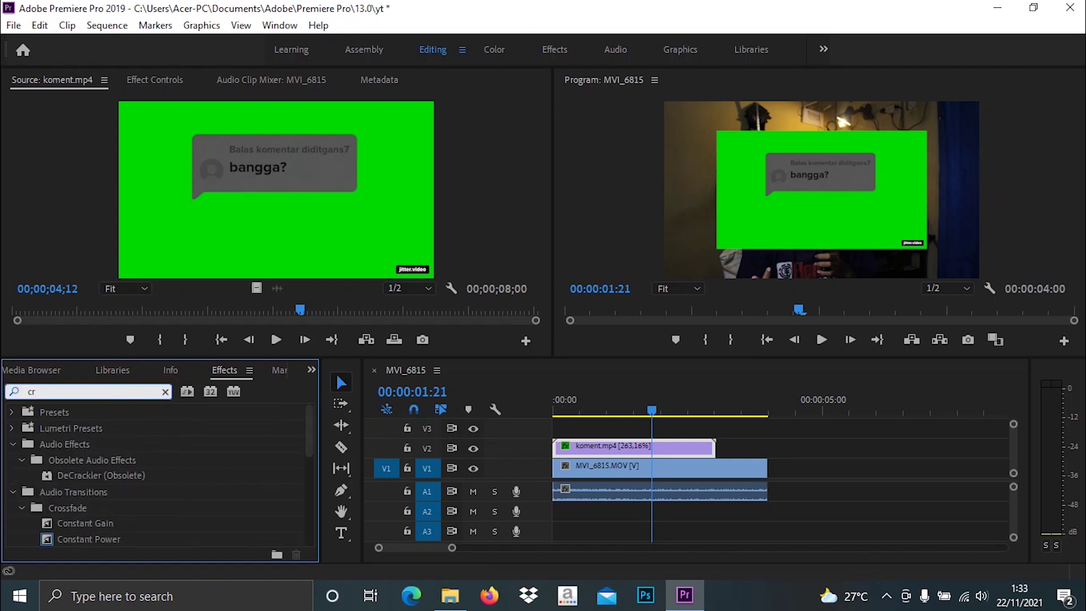
type("op")
left_click_drag(80, 508, 604, 403)
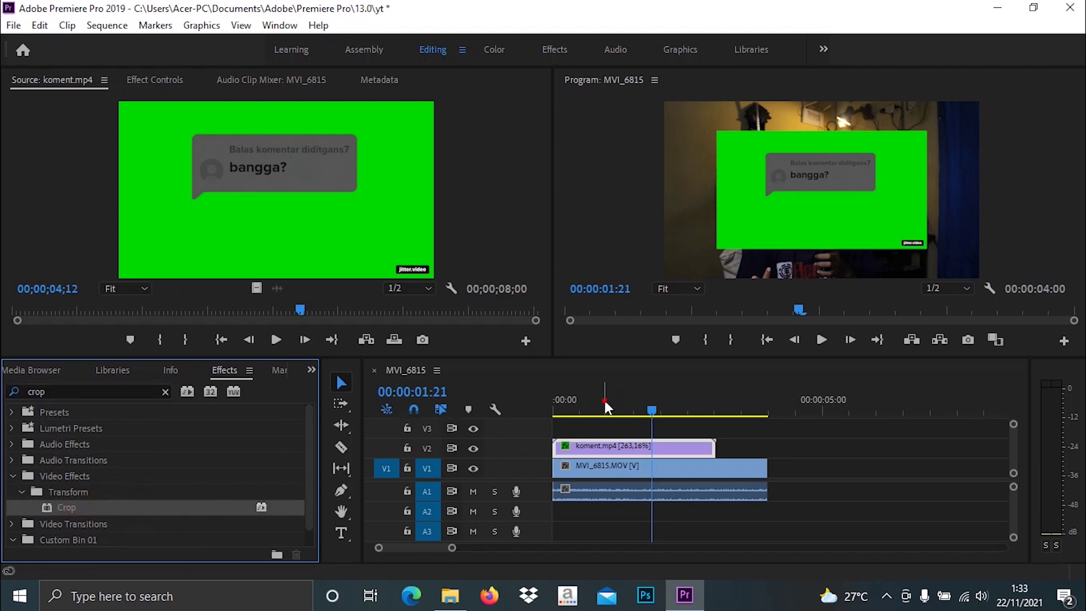
- Sample the clip's green background as the Ultra Key key color, and crop away the jitter.video watermark
left_click(604, 405)
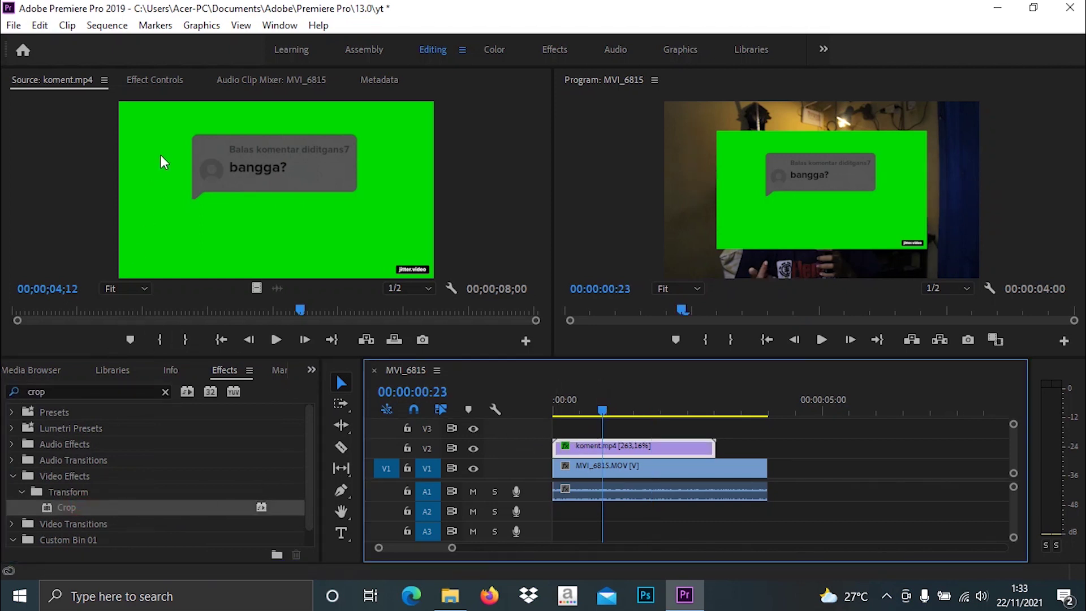
left_click(156, 79)
scroll(315, 301, "down", 3)
scroll(315, 301, "down", 2)
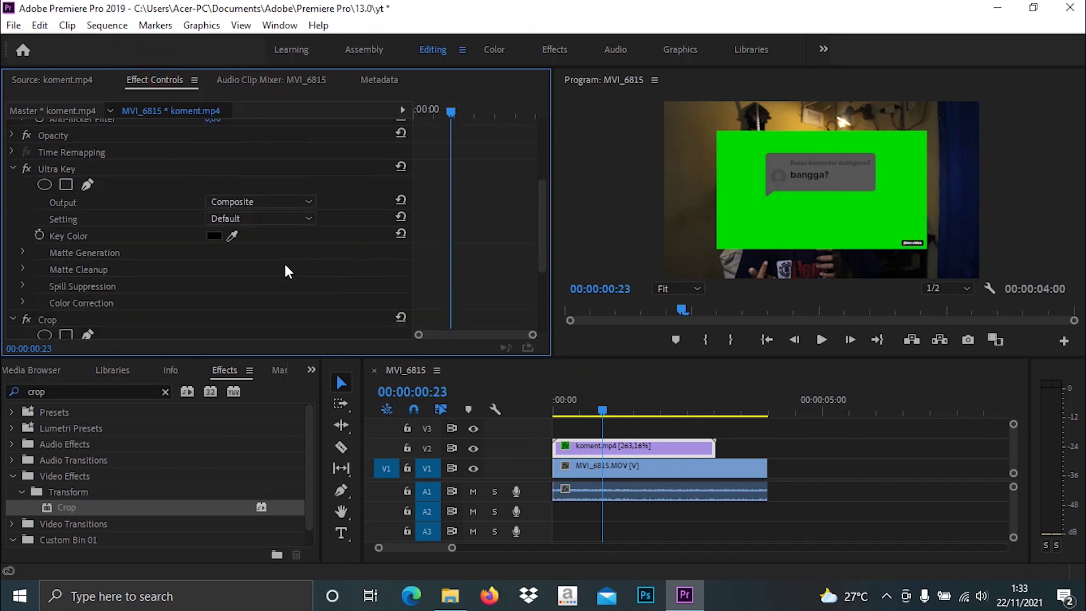
left_click(232, 235)
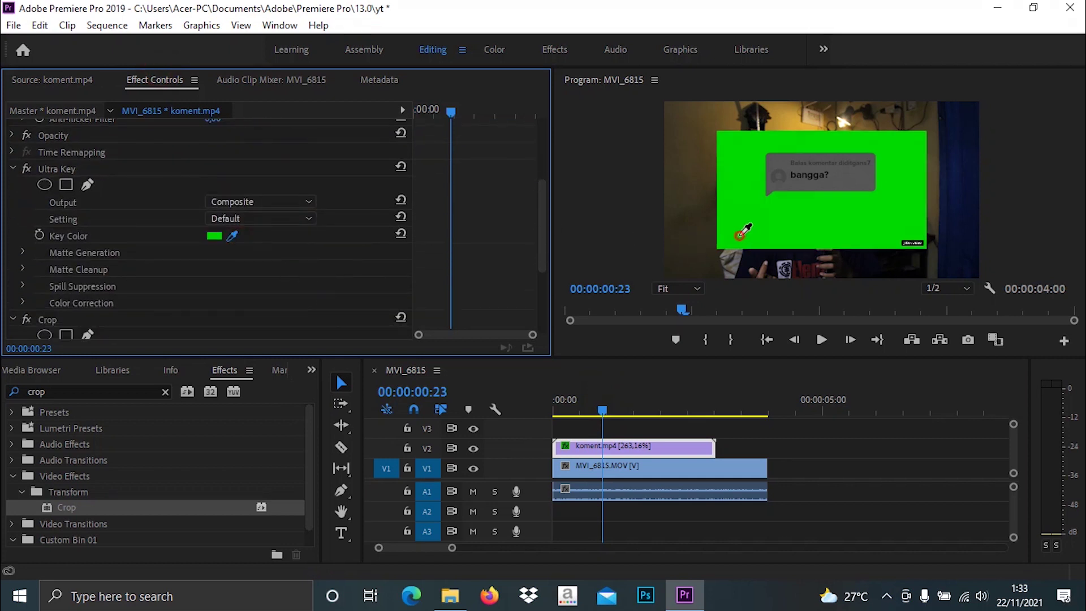
left_click(740, 234)
scroll(439, 305, "down", 4)
left_click_drag(219, 277, 234, 272)
- Set the koment.mp4 clip's scale to 63 and its position to 314, 448
scroll(310, 255, "up", 3)
scroll(310, 254, "up", 4)
left_click_drag(215, 179, 196, 179)
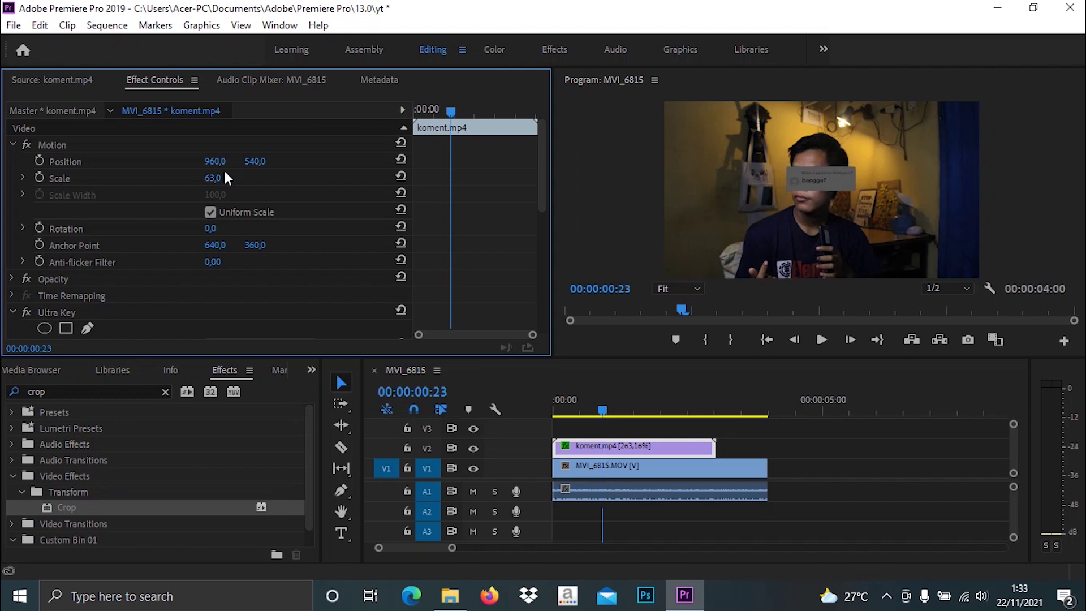
left_click(184, 162)
left_click_drag(216, 162, 122, 162)
left_click_drag(257, 162, 221, 161)
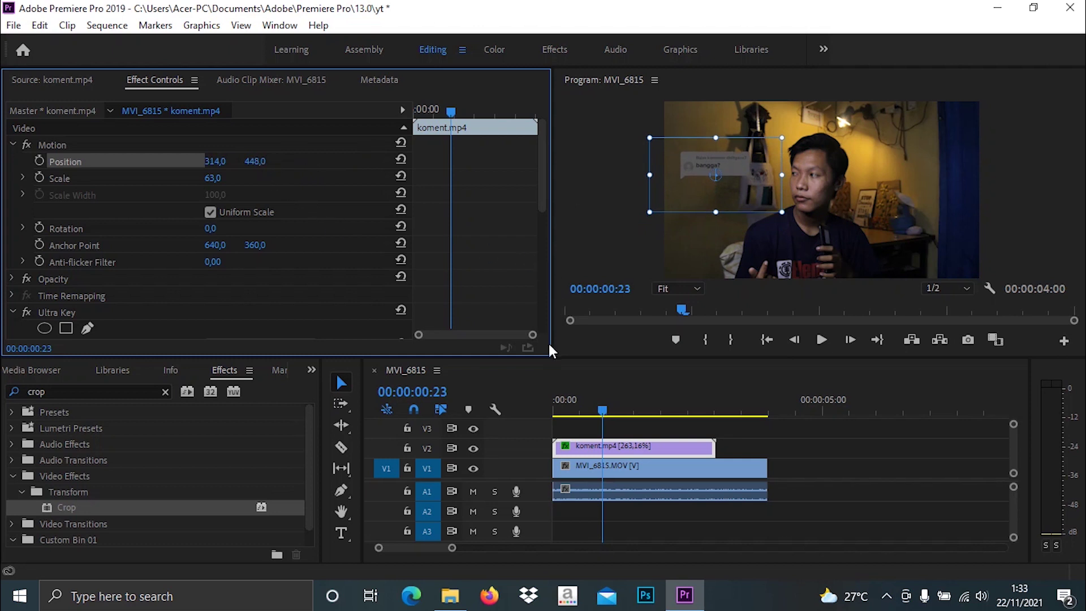
- Move the koment.mp4 clip on V2 slightly later than the sequence start, and preview the sequence from the beginning
left_click_drag(560, 401, 542, 400)
key("space")
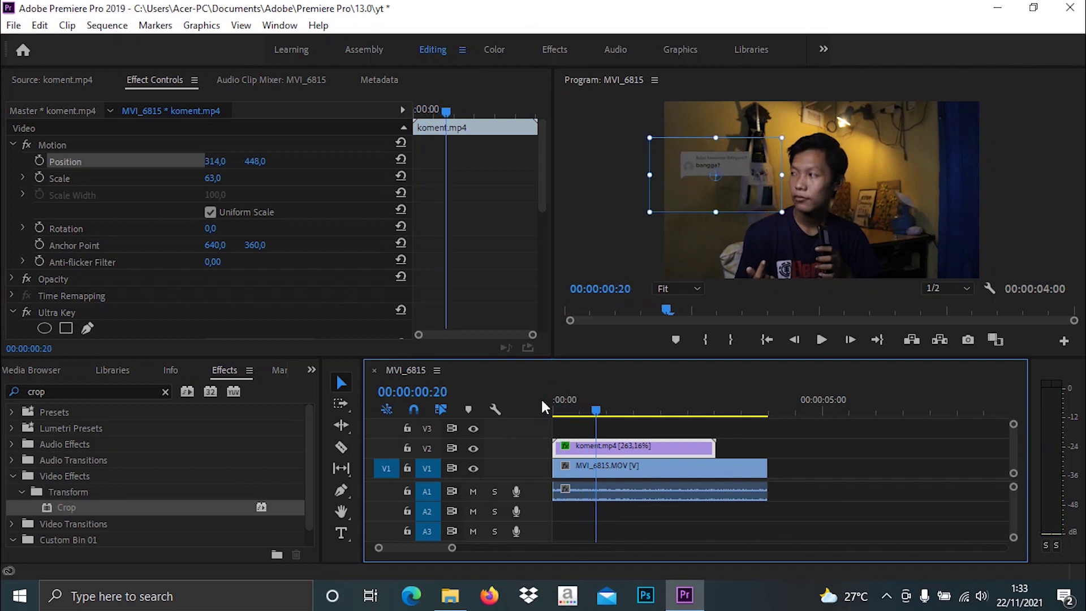
left_click_drag(588, 446, 617, 448)
left_click_drag(558, 403, 539, 407)
key("space")
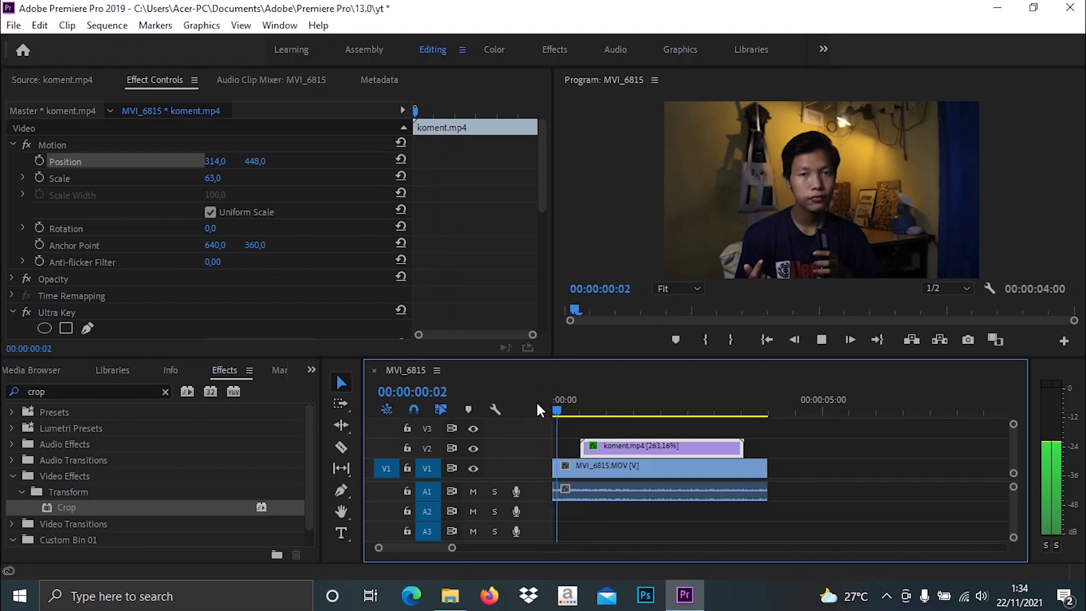
key("space")
- Duplicate the koment.mp4 clip onto V3 starting at 00:00:01:09, and set the copy's position to 1599, 511
left_click(631, 447)
left_click_drag(658, 447, 701, 427)
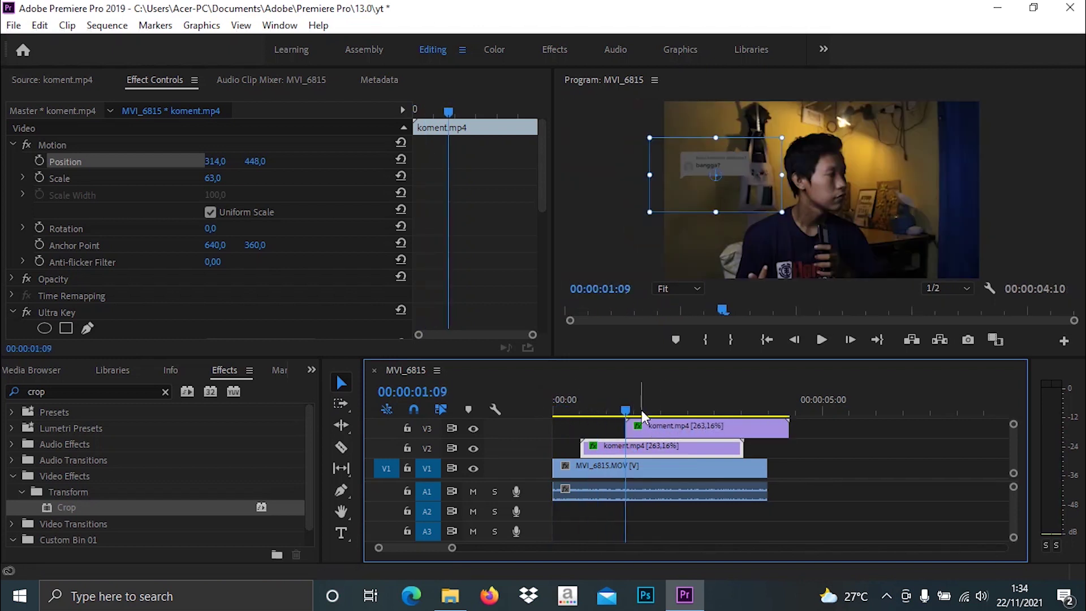
left_click(639, 406)
left_click(644, 433)
left_click_drag(215, 161, 351, 161)
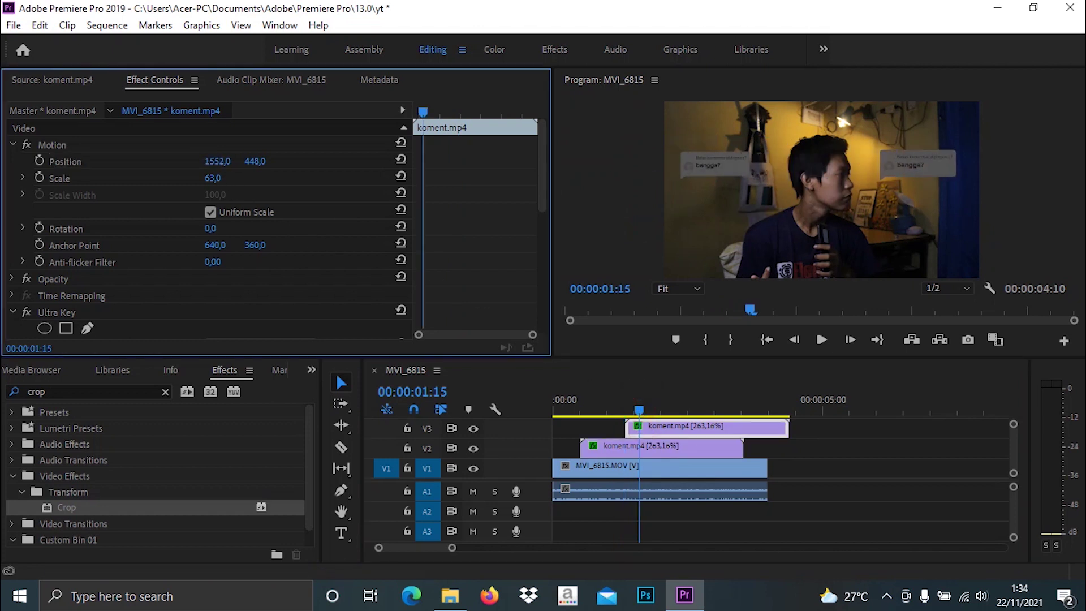
left_click_drag(252, 162, 266, 162)
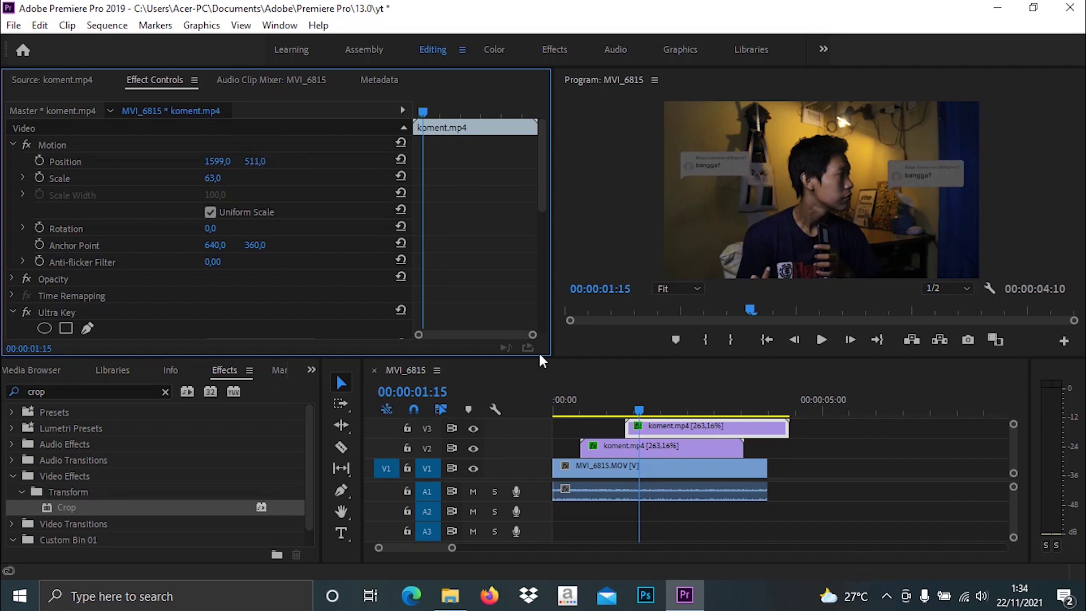
- Duplicate the koment.mp4 clip onto V4 starting at 00:00:02:04, and move the copy's bubble below the second bubble and slightly inward
key("space")
key("space")
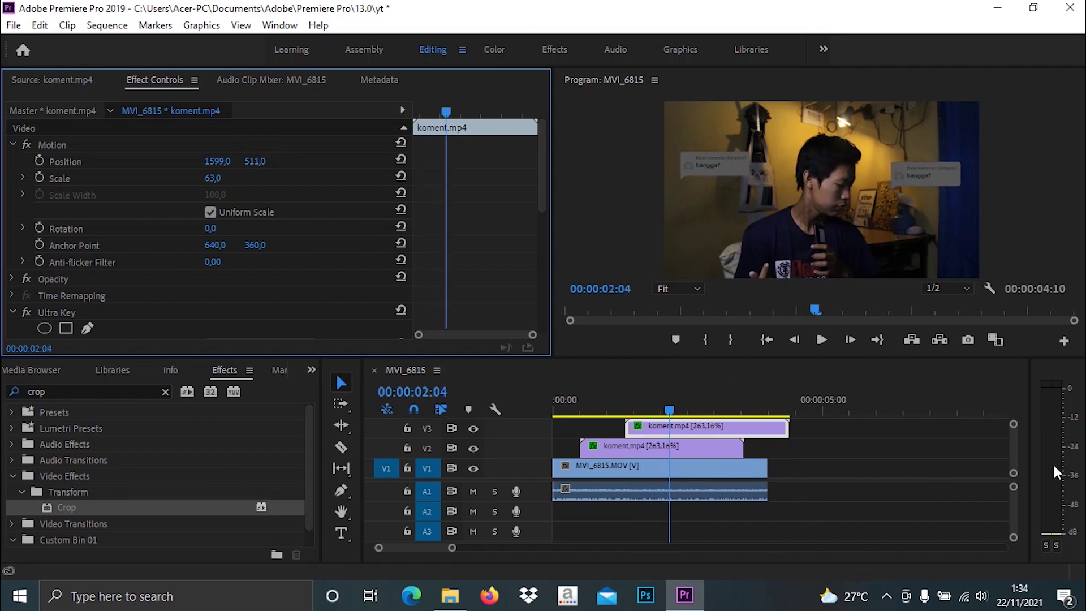
left_click_drag(1015, 454, 1016, 437)
left_click_drag(683, 452, 697, 422)
left_click_drag(1013, 454, 1016, 449)
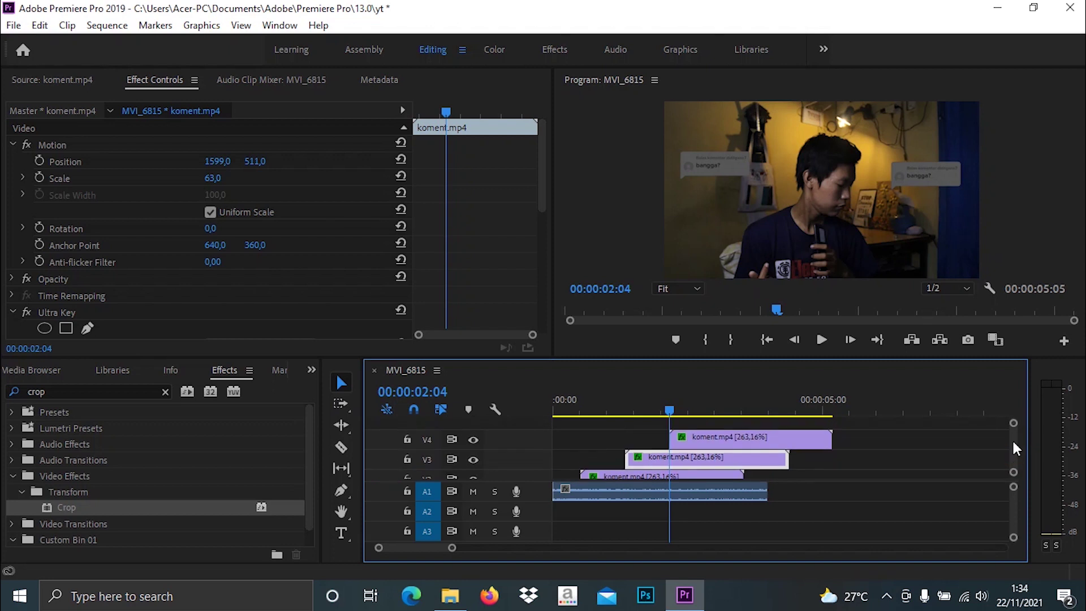
key("space")
left_click(706, 441)
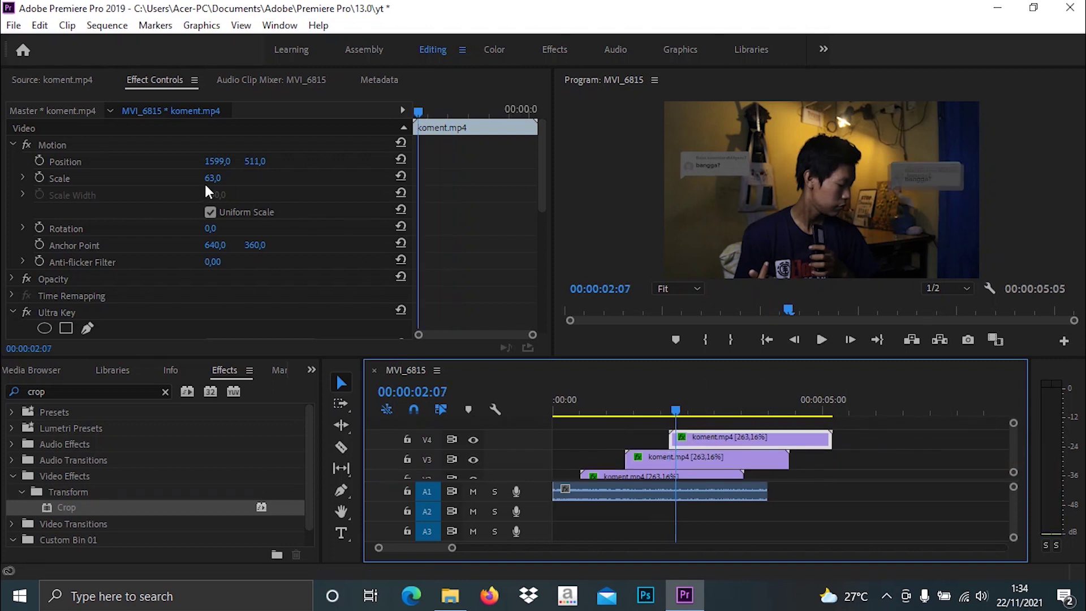
left_click_drag(246, 163, 399, 162)
left_click_drag(217, 162, 196, 161)
- Duplicate the comment clip again starting about 3 seconds in, and move the copy's bubble to the lower left of the video frame
left_click(717, 405)
left_click_drag(718, 441, 767, 452)
left_click(733, 407)
left_click_drag(217, 162, 51, 162)
- Preview the sequence from the start, and stretch the V2 koment.mp4 clip to the footage end at 229.89% speed
left_click(554, 407)
key("space")
key("space")
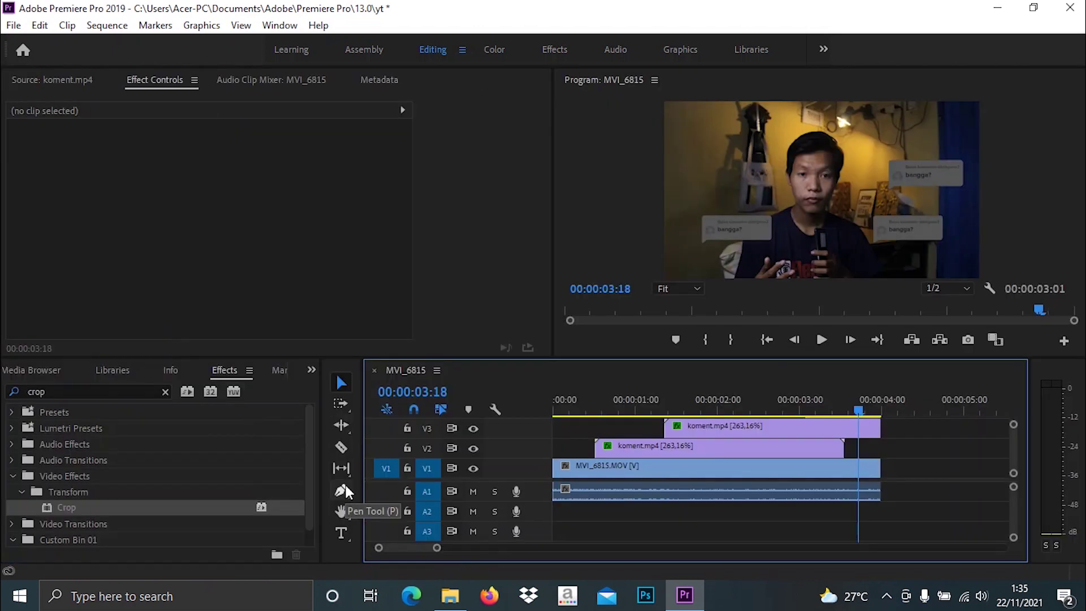
left_click_drag(843, 449, 860, 449)
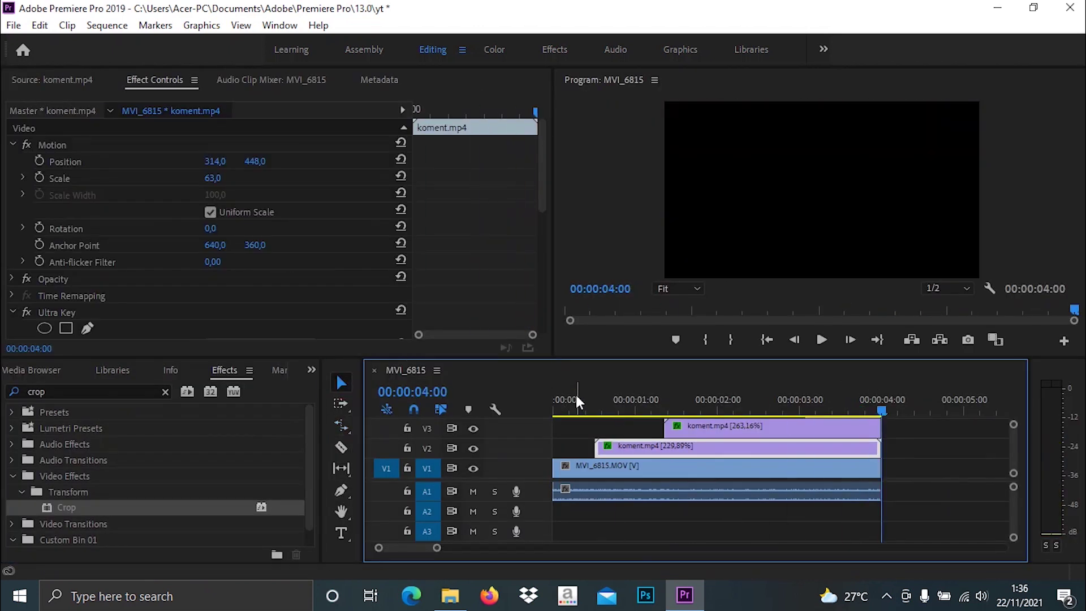
- Export the sequence as an MP4 named hasil in the portofolio ig folder
left_click(13, 24)
left_click(294, 485)
left_click(672, 211)
type("hasil")
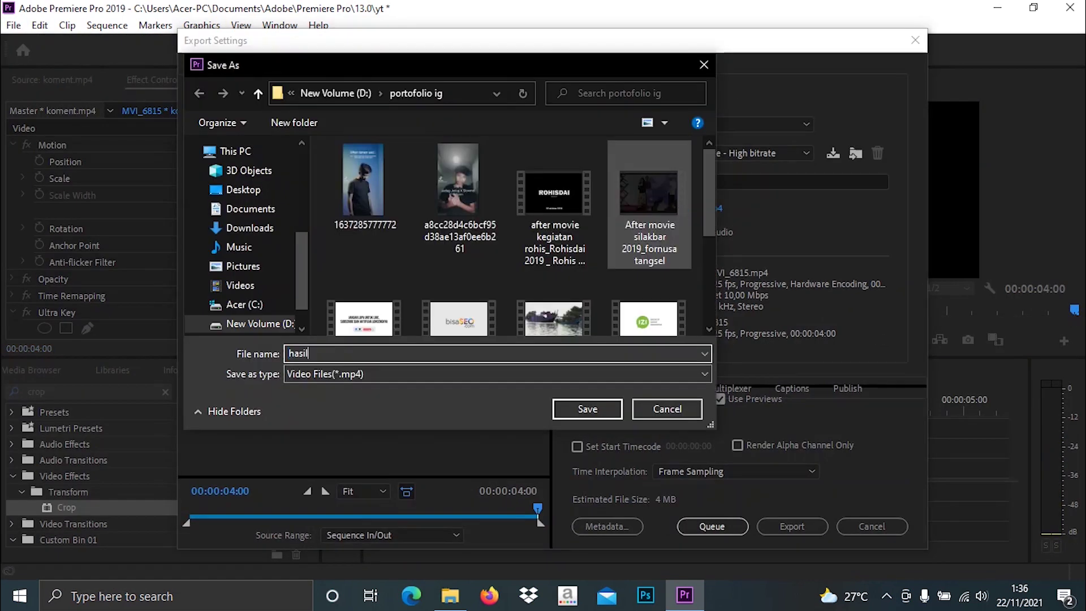
key("Return")
left_click(792, 526)
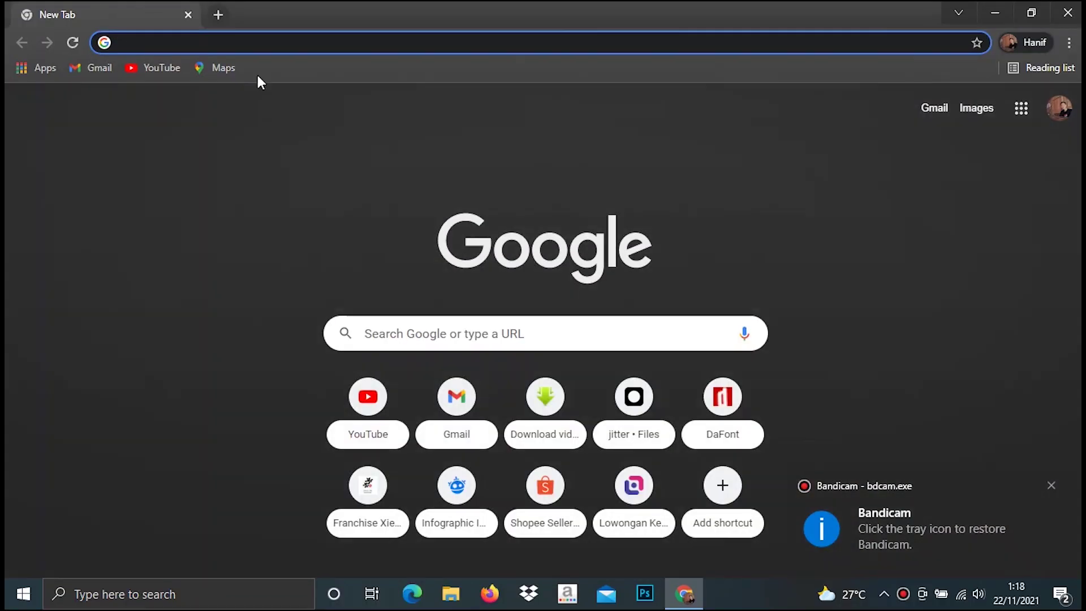
- Switch to Chrome, open jitter.video/files/, create a new file, and rename it as lower icon
left_click(293, 42)
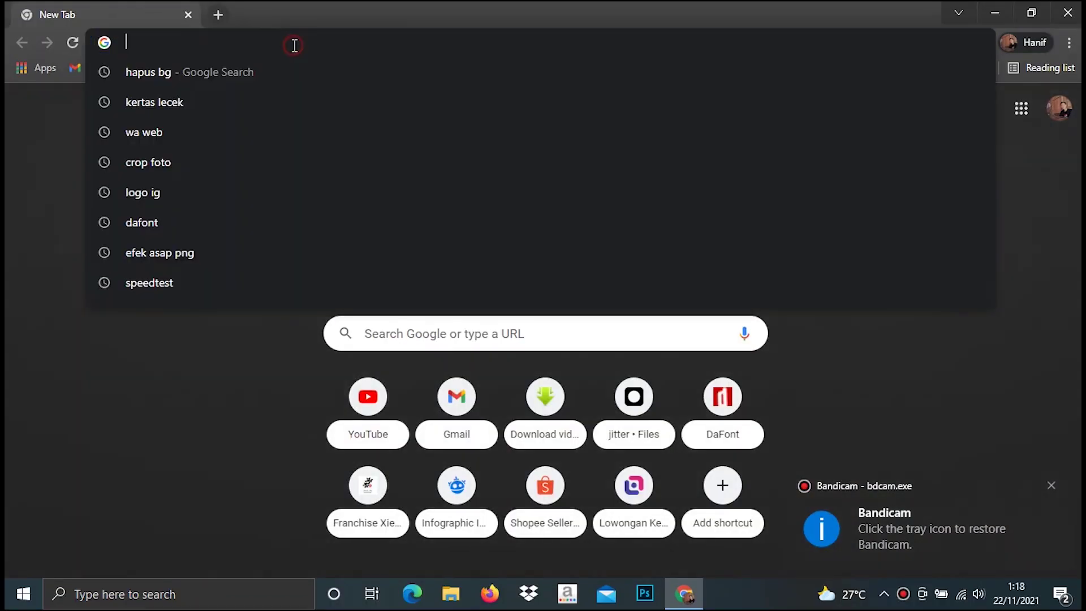
type("jitter.video/files/")
key("Return")
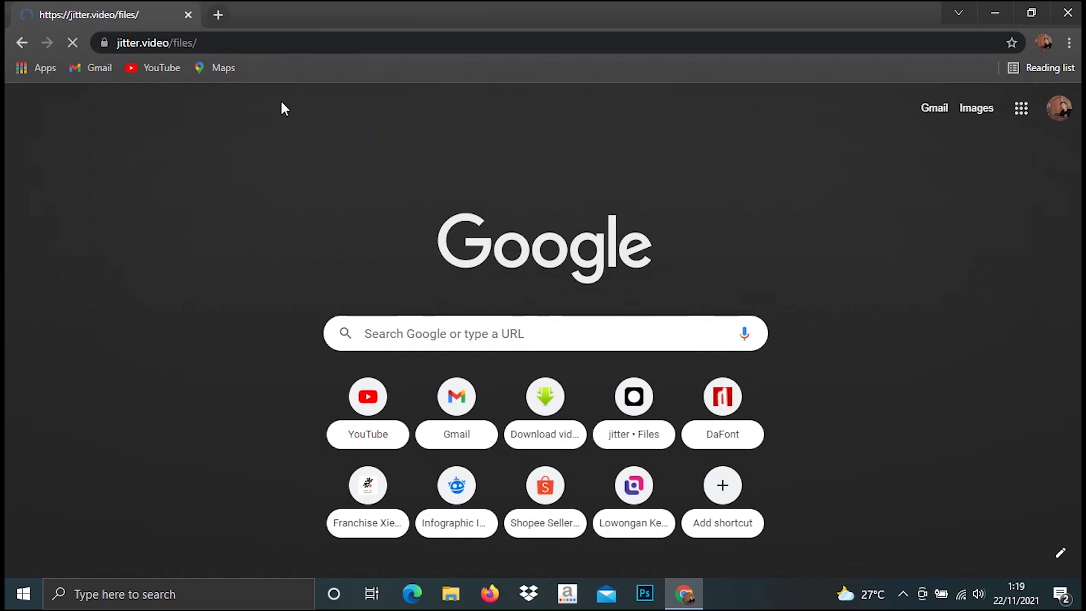
left_click(729, 279)
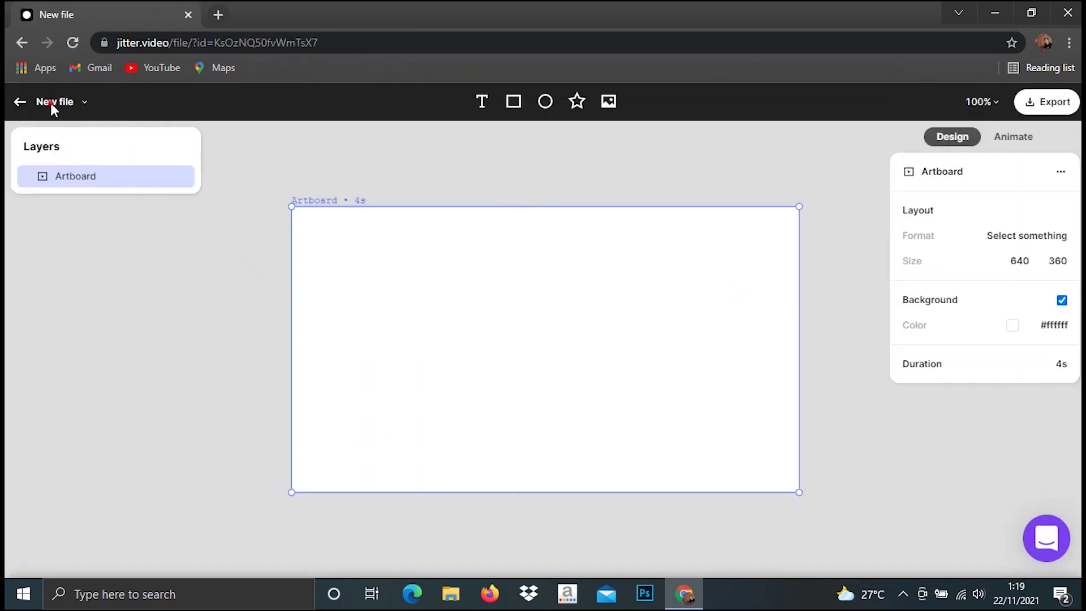
double_click(51, 104)
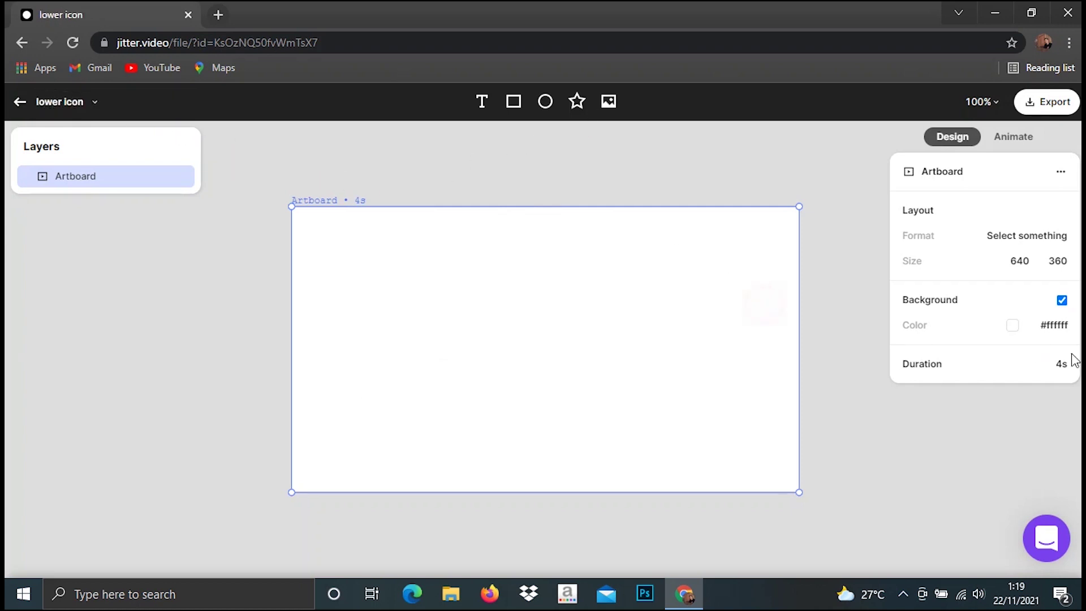
- Set the artboard's background color to green #04ff00
left_click(1016, 328)
left_click(975, 458)
left_click_drag(1007, 345, 1015, 328)
left_click(731, 180)
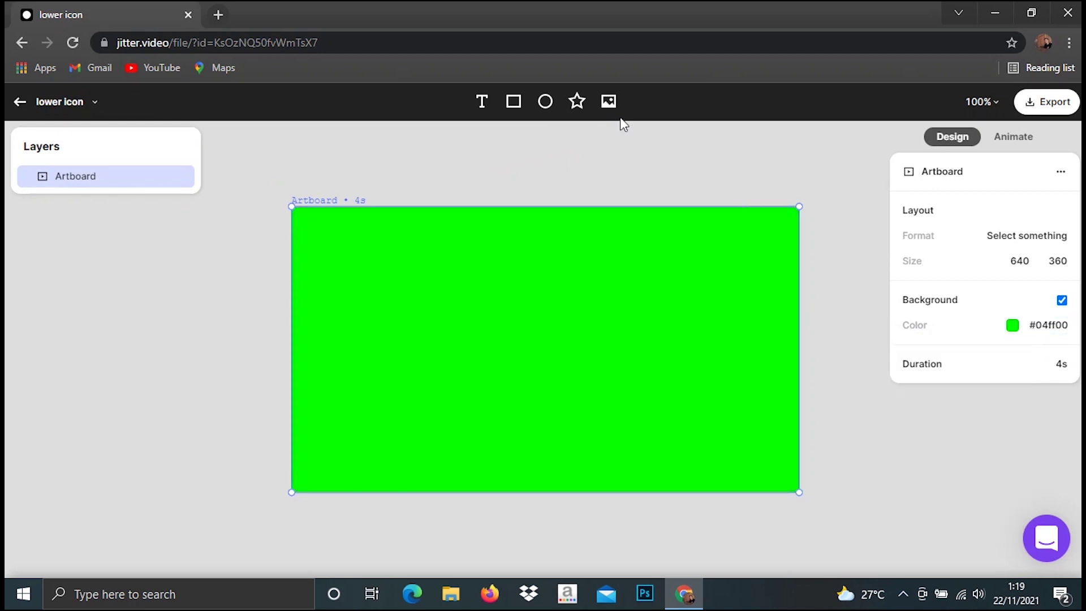
- Insert the kertas-lecek image from the .bahan yt 3 folder, and resize it to 230 × 193 centered on the artboard
left_click(612, 101)
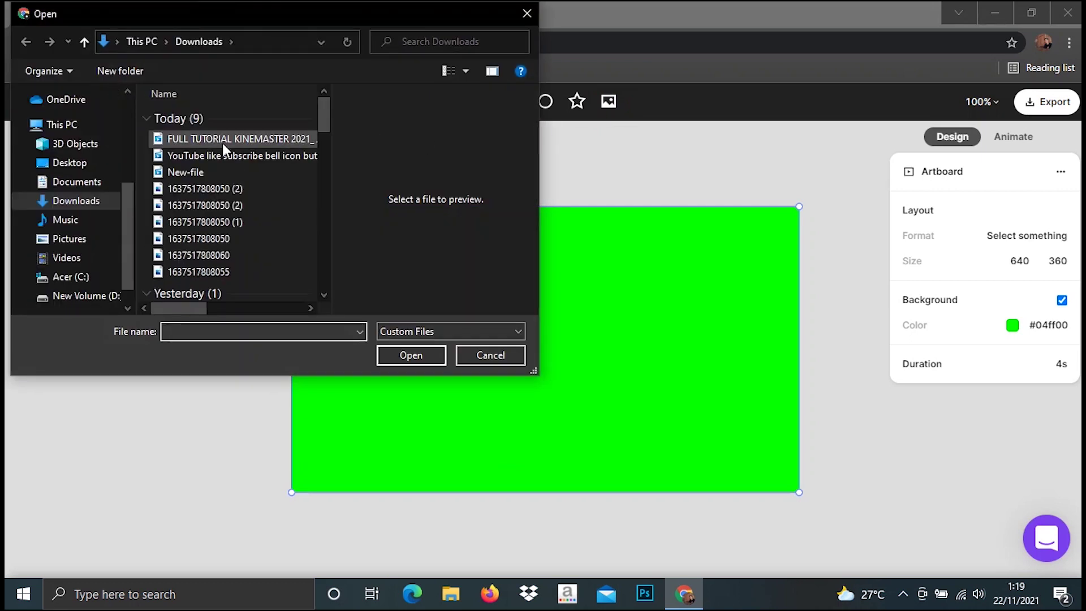
left_click(90, 298)
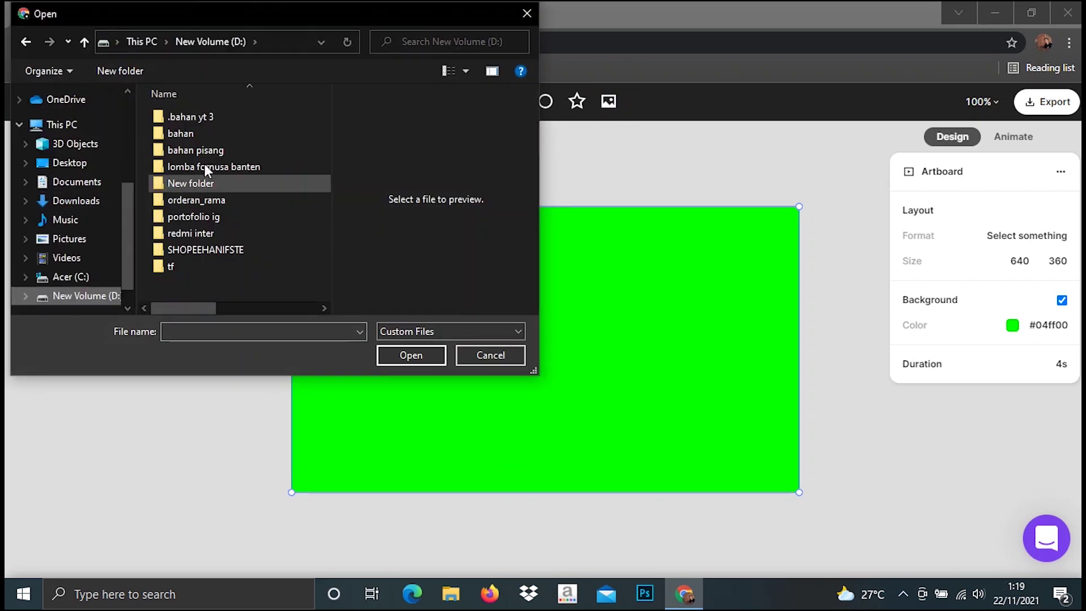
double_click(216, 116)
left_click(216, 117)
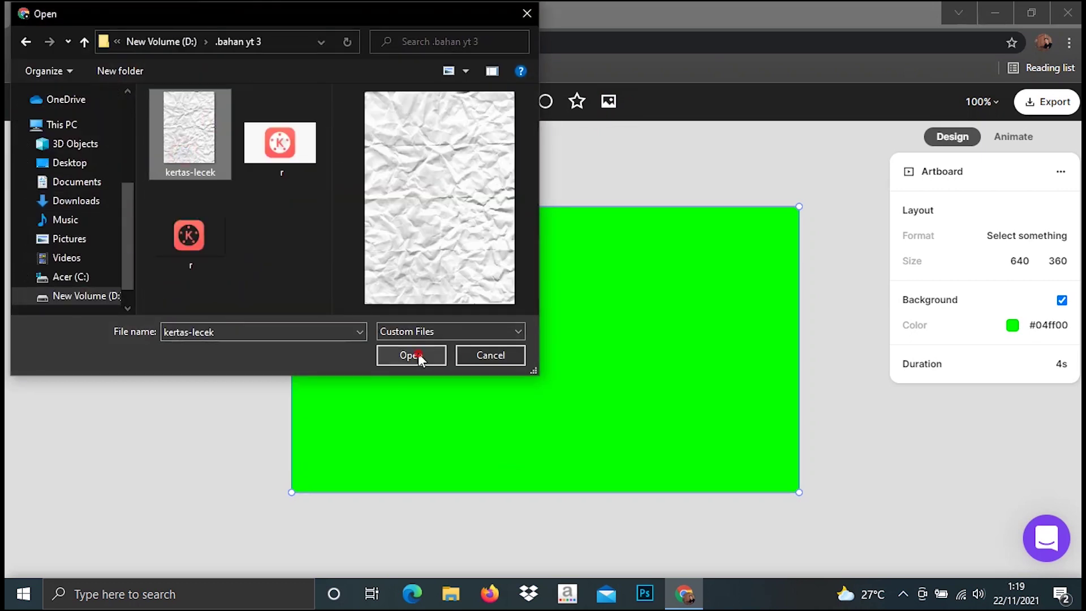
left_click(418, 353)
left_click_drag(549, 221, 546, 327)
left_click_drag(572, 383, 569, 334)
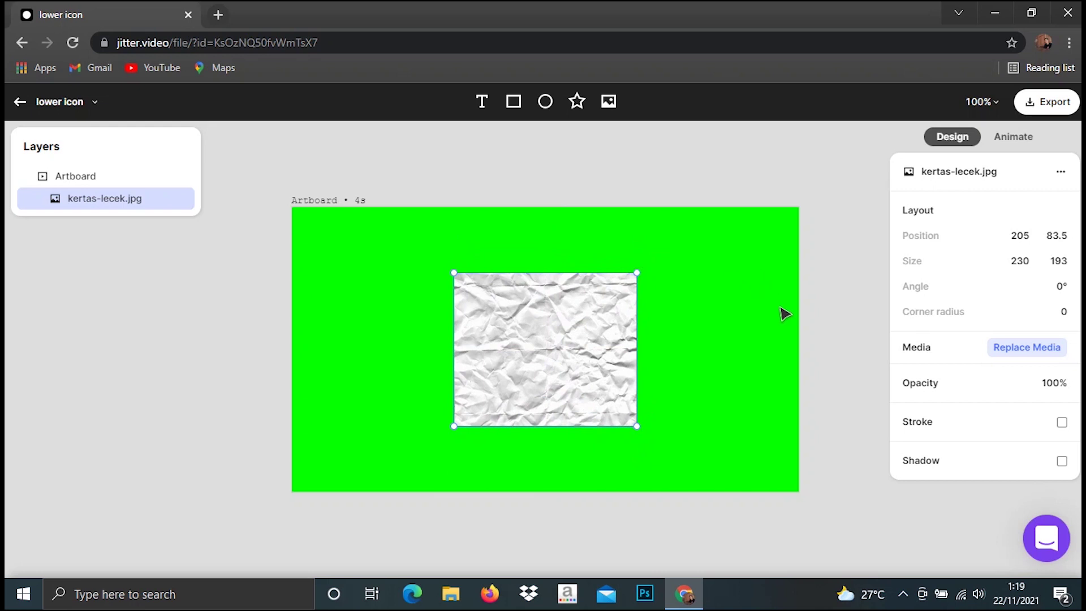
- Set the paper image's corner radius to 35, and narrow it to 195 × 193 centered on the artboard
left_click(1061, 424)
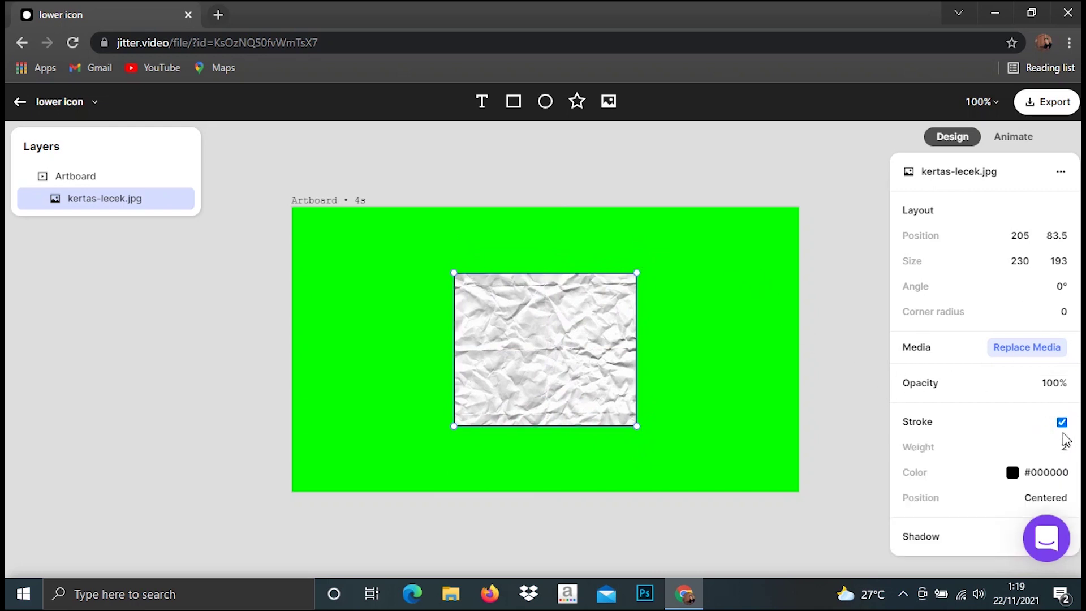
left_click(1062, 422)
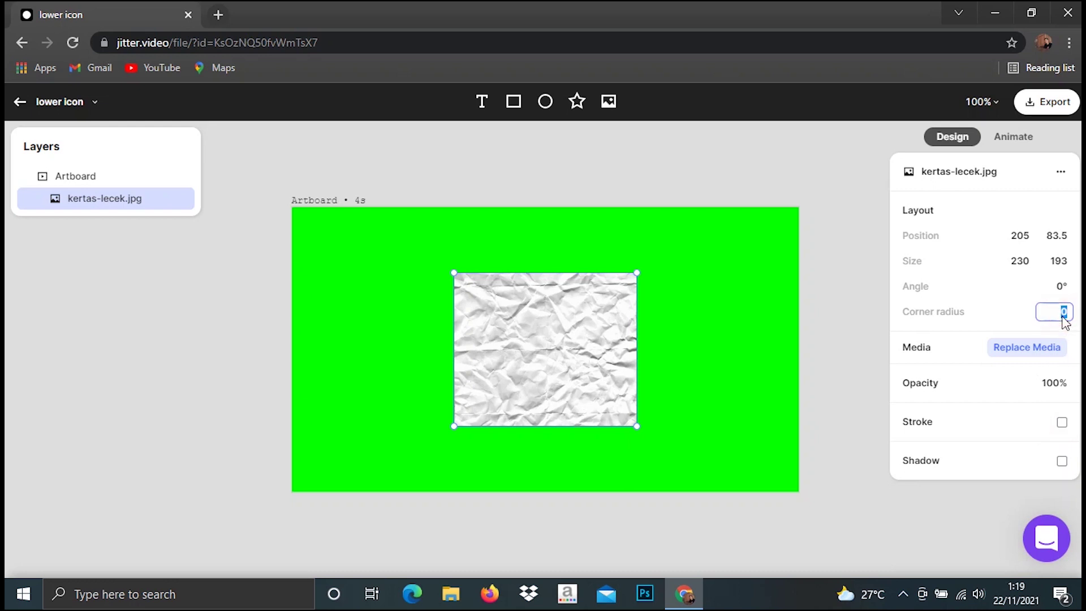
type("35")
left_click(850, 309)
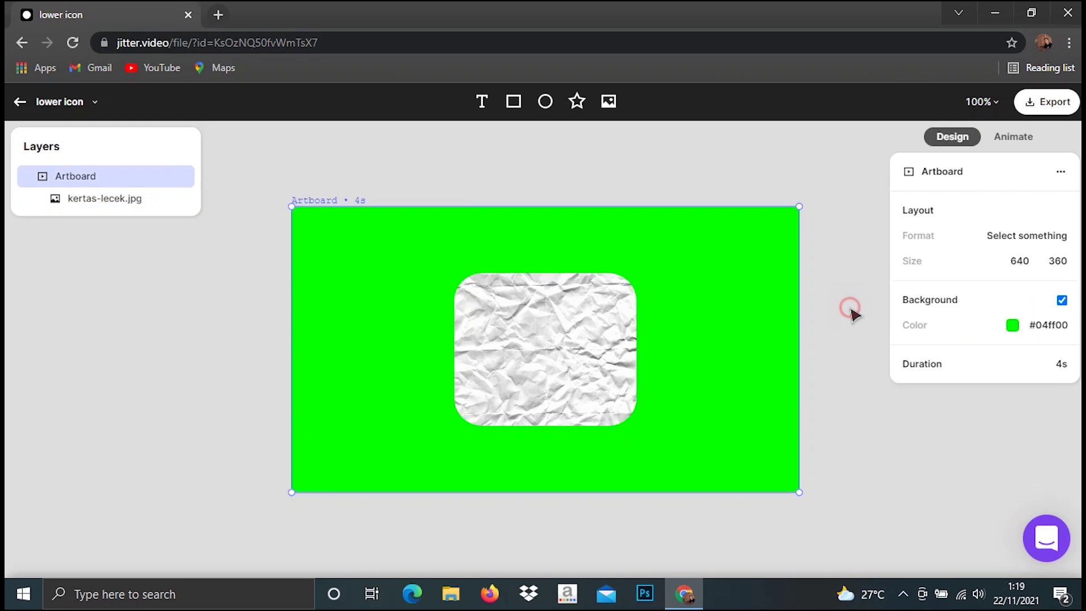
left_click(618, 315)
left_click_drag(636, 310, 604, 337)
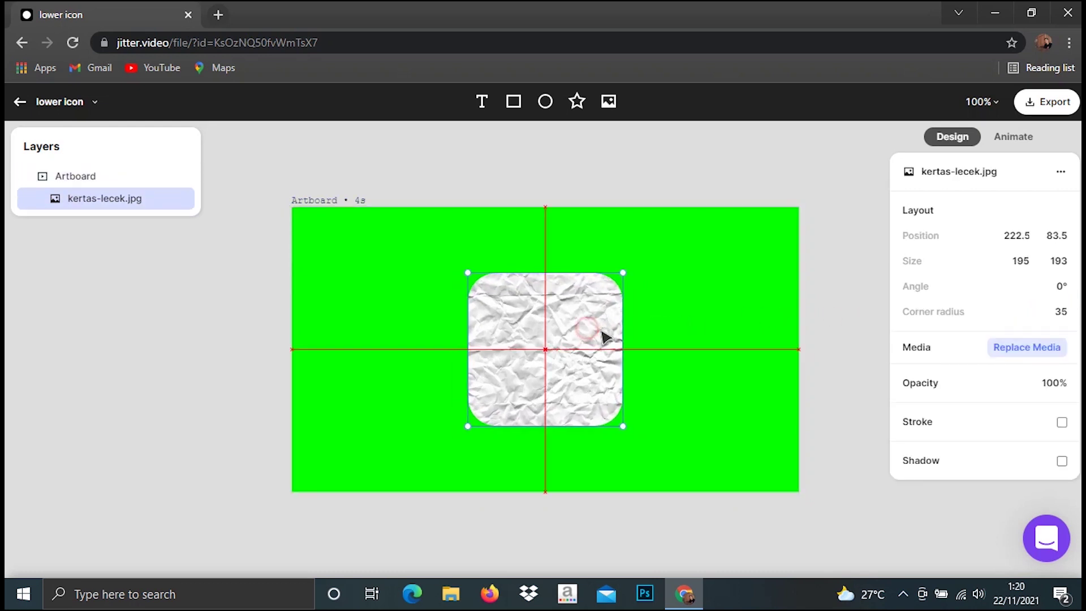
- Insert the transparent r image from the .bahan yt 3 folder, and resize it to 229 × 209 centered over the paper image
left_click(678, 173)
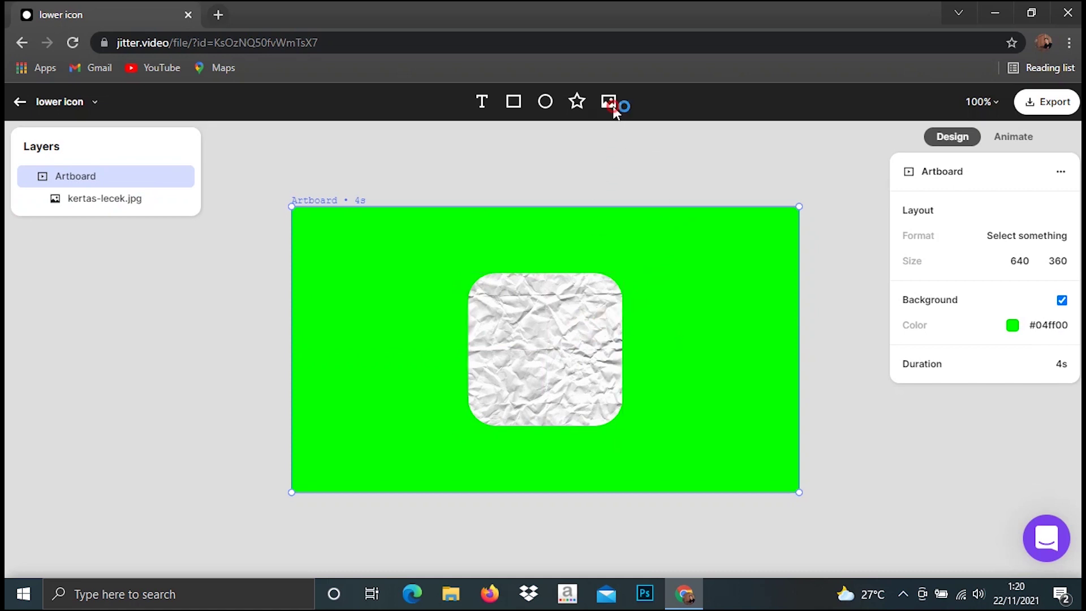
left_click(191, 229)
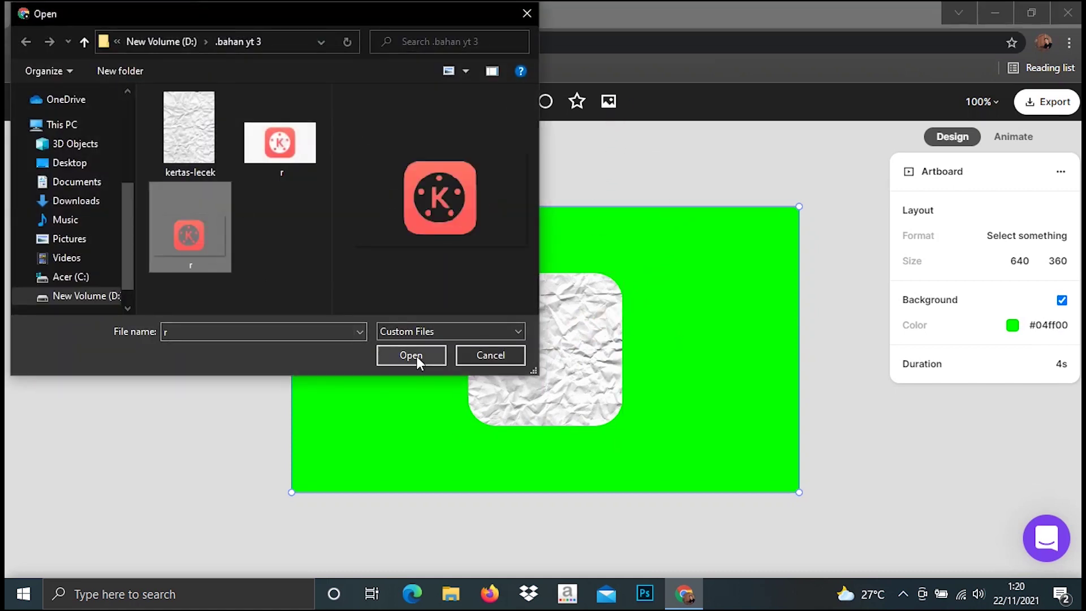
left_click(416, 356)
left_click_drag(776, 215, 463, 353)
left_click_drag(426, 396, 587, 331)
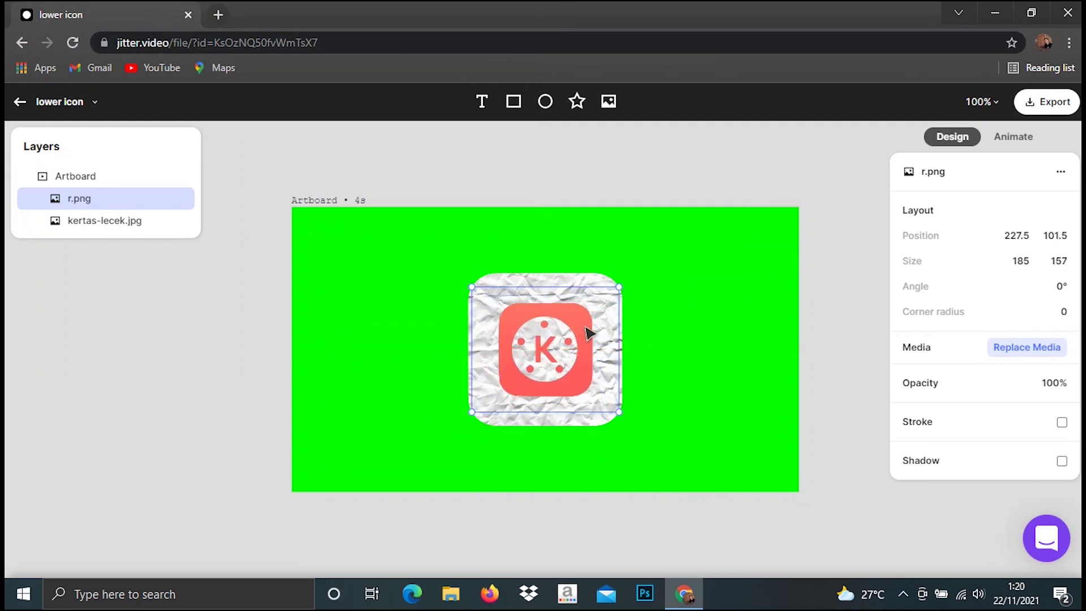
left_click_drag(620, 286, 597, 309)
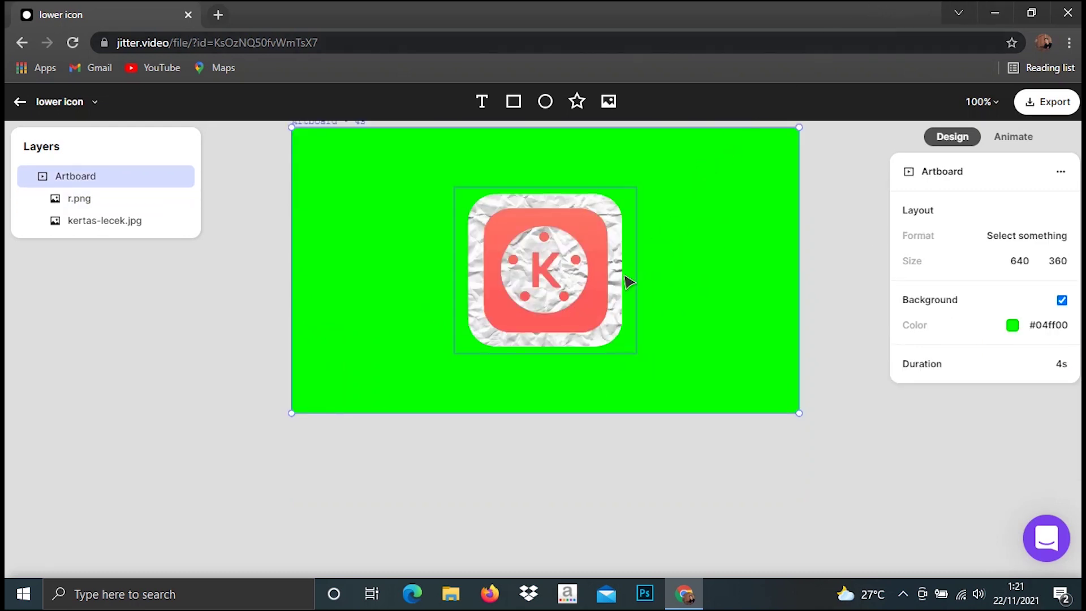
- Apply a Move & Scale in animation to the r.png logo, shift it to start at 0s, and scrub through it
left_click(638, 201)
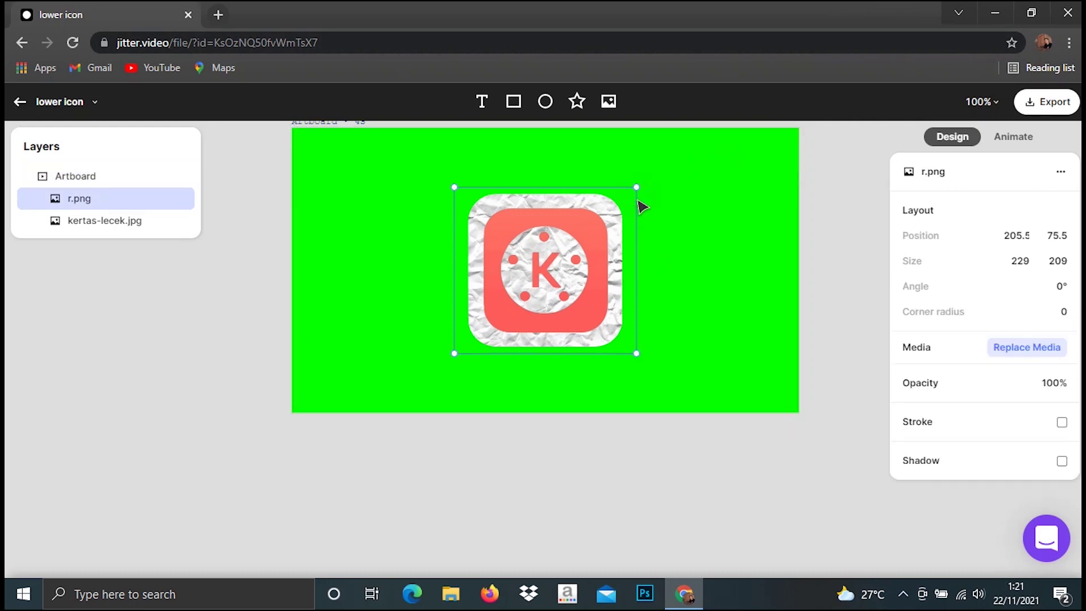
left_click(1014, 137)
left_click(956, 256)
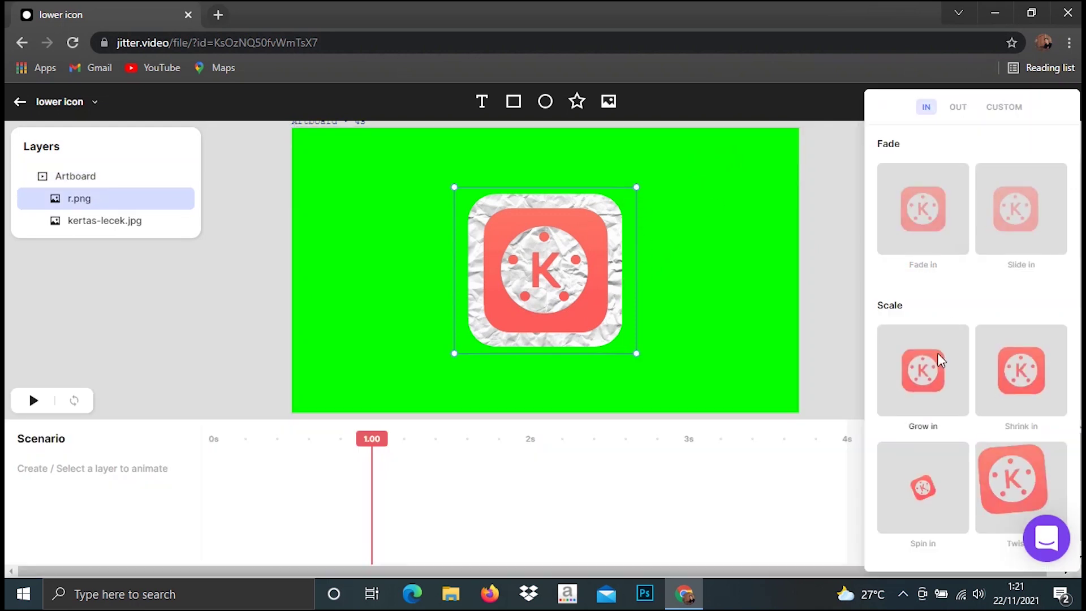
scroll(938, 368, "down", 3)
left_click(932, 437)
left_click_drag(494, 467, 281, 474)
left_click(270, 439)
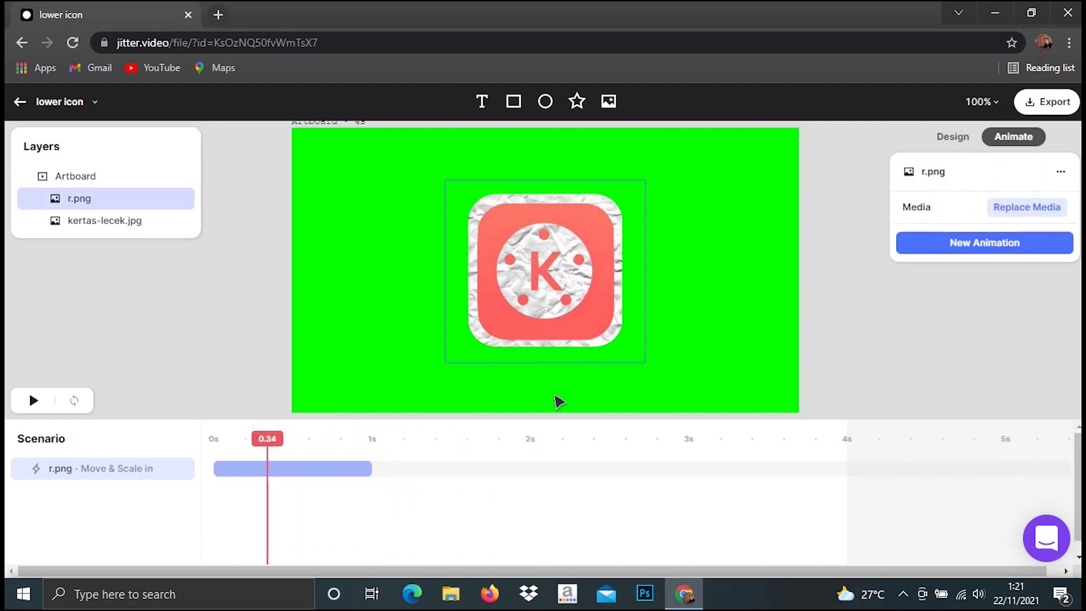
left_click(581, 439)
left_click_drag(515, 453, 133, 470)
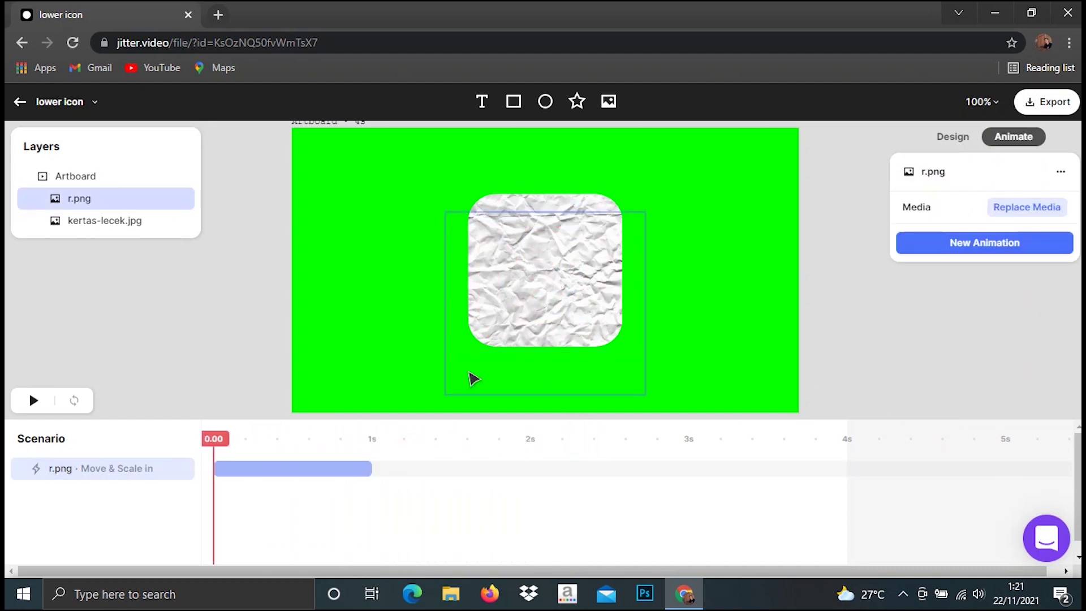
- Apply a Move & Scale in animation starting at 0s to the kertas-lecek paper image, and preview the playback
left_click(582, 173)
left_click(582, 206)
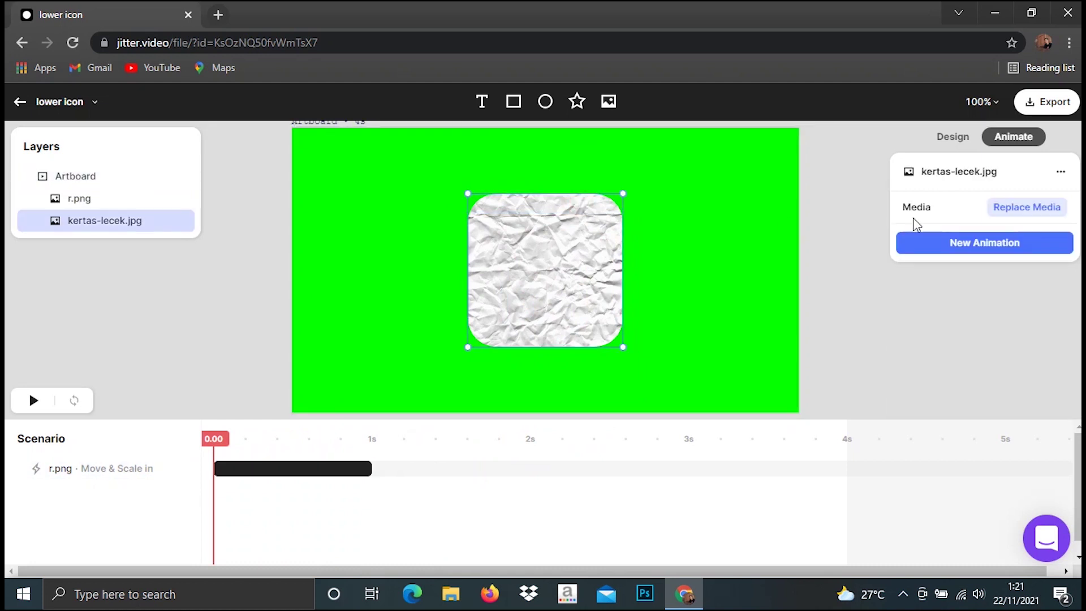
left_click(963, 255)
scroll(941, 317, "down", 3)
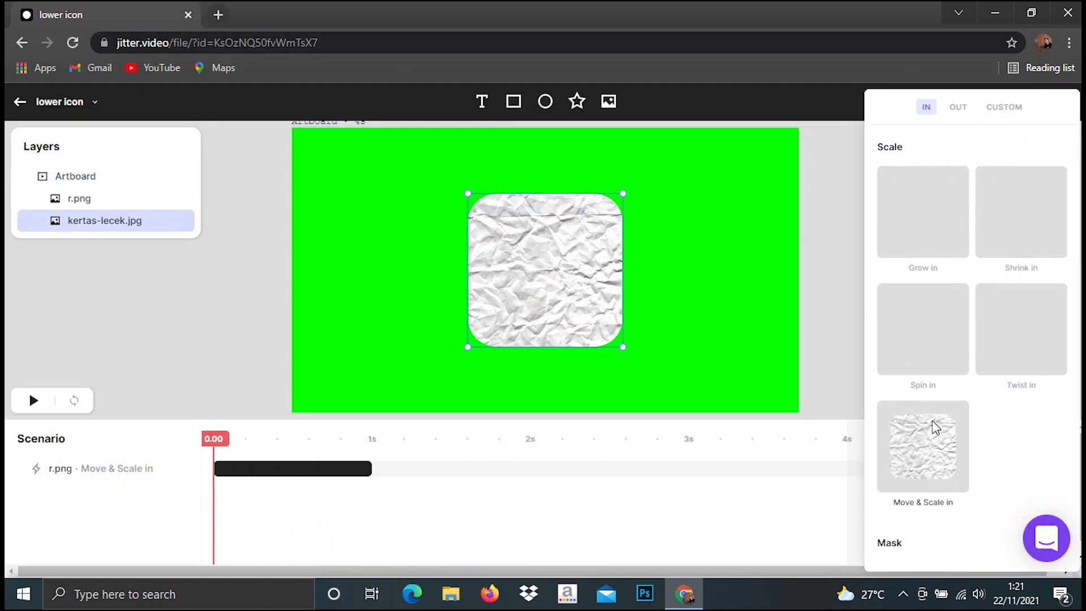
left_click(934, 426)
left_click(210, 449)
key("space")
key("space")
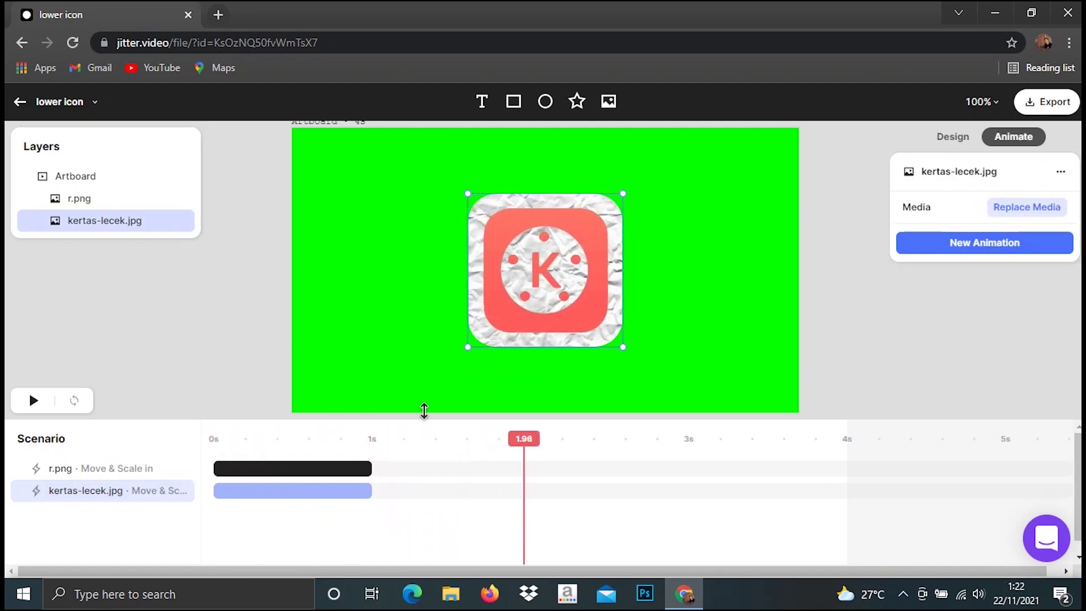
- Add a Move & Scale out animation to the kertas-lecek paper image, starting at about 1.96 s
left_click(927, 249)
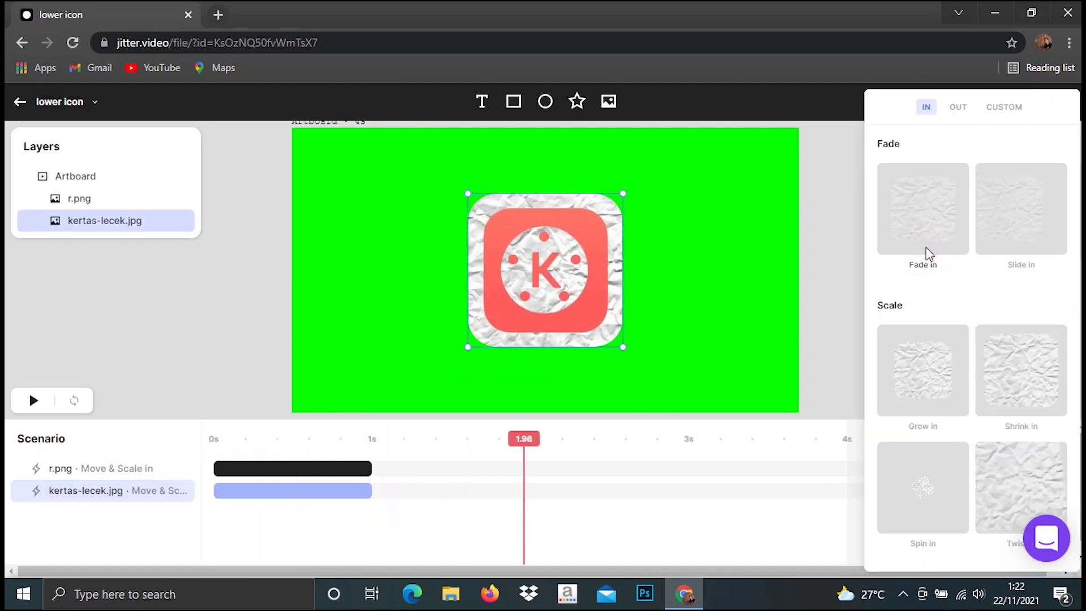
left_click(964, 111)
scroll(976, 275, "down", 5)
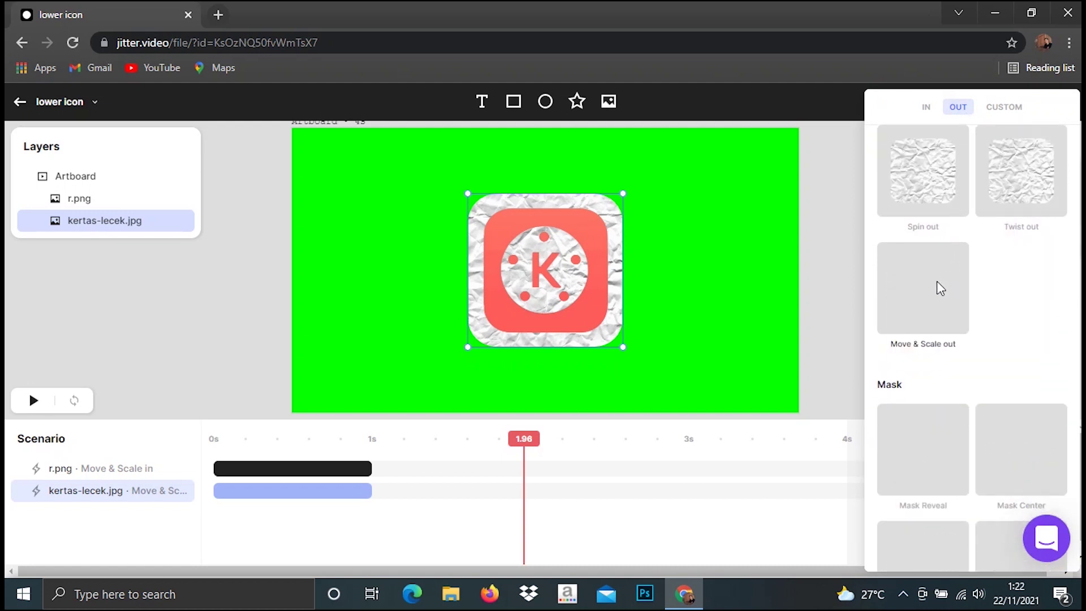
left_click(936, 286)
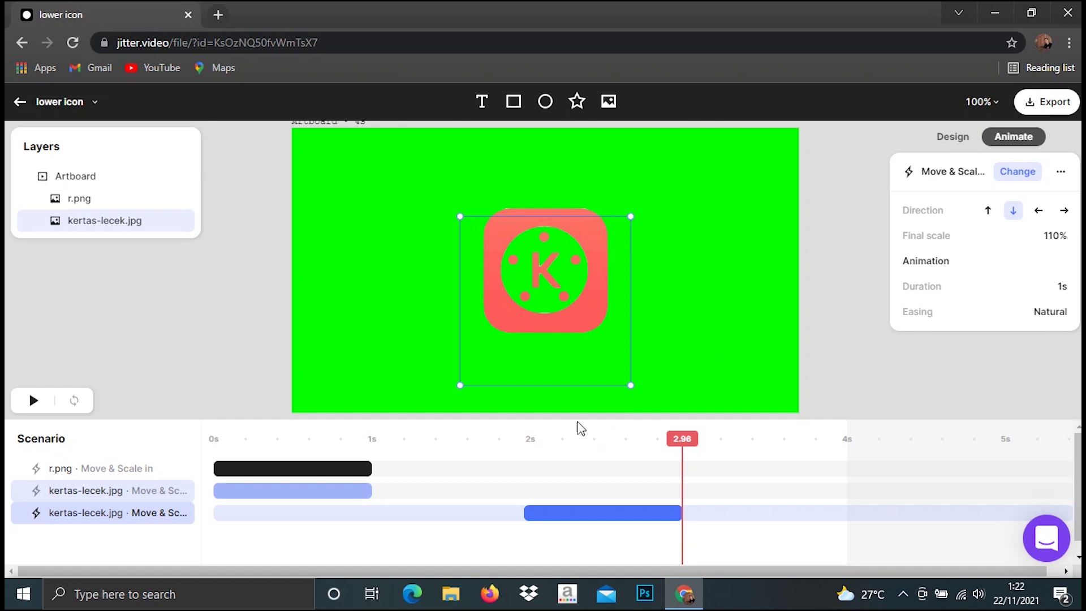
- Add a Move & Scale out animation to the r.png logo, aligned with the paper image's exit animation at about 1.96 s
left_click(577, 326)
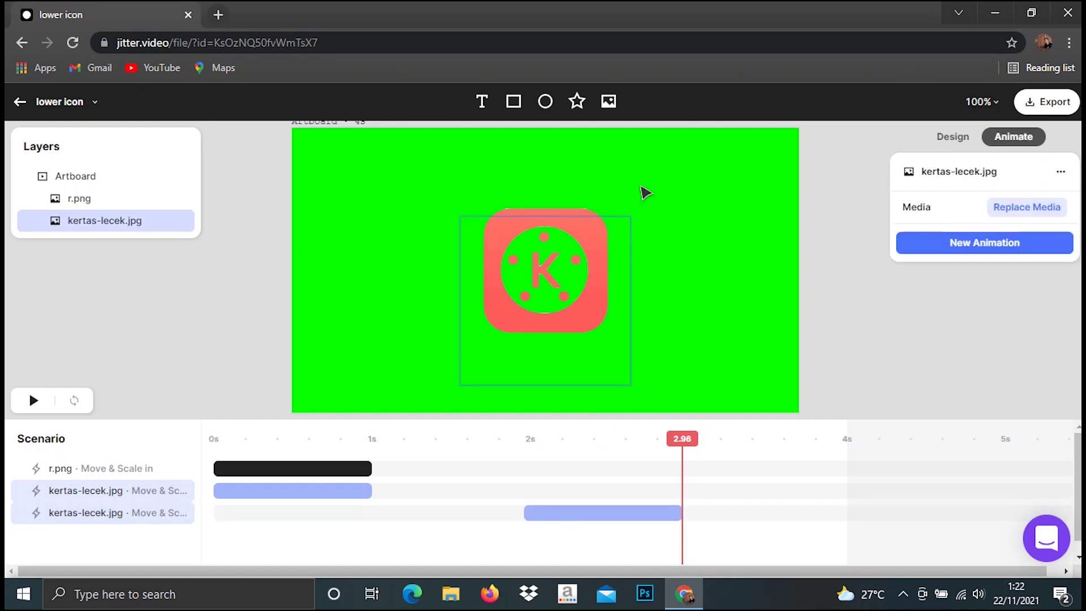
left_click(558, 217)
left_click(910, 243)
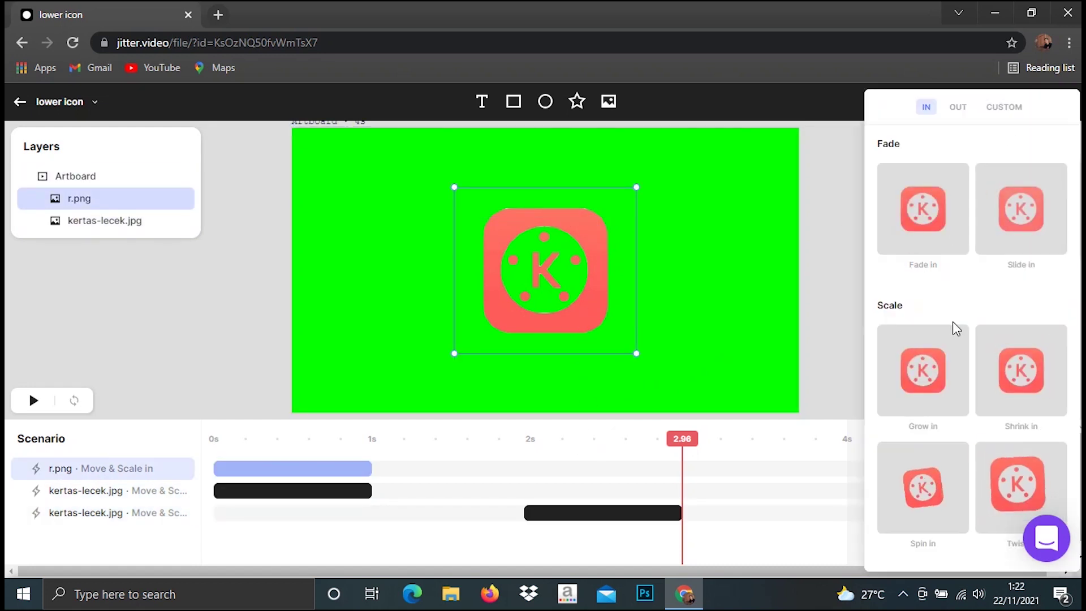
left_click(960, 106)
scroll(928, 344, "down", 5)
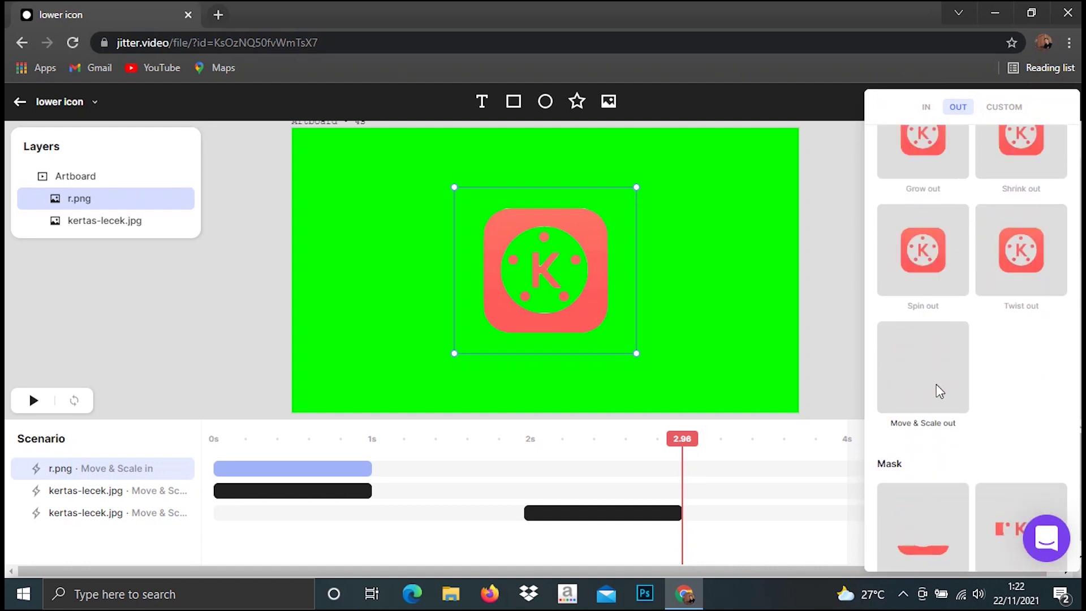
left_click(937, 383)
left_click_drag(762, 537, 604, 520)
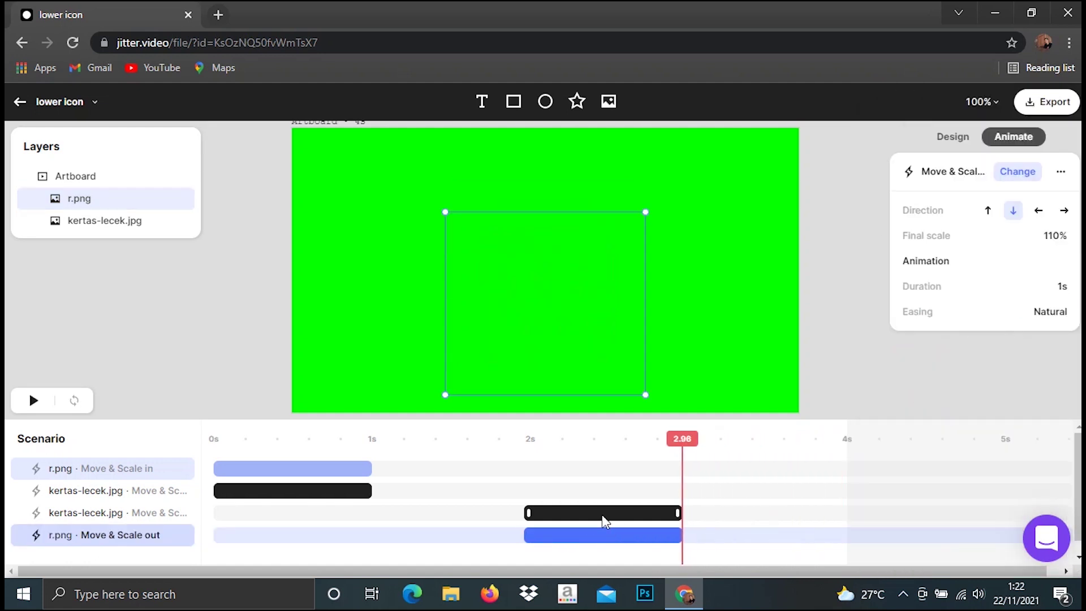
- Preview the complete lower icon animation from the start, and export it as a video
left_click(271, 434)
key("space")
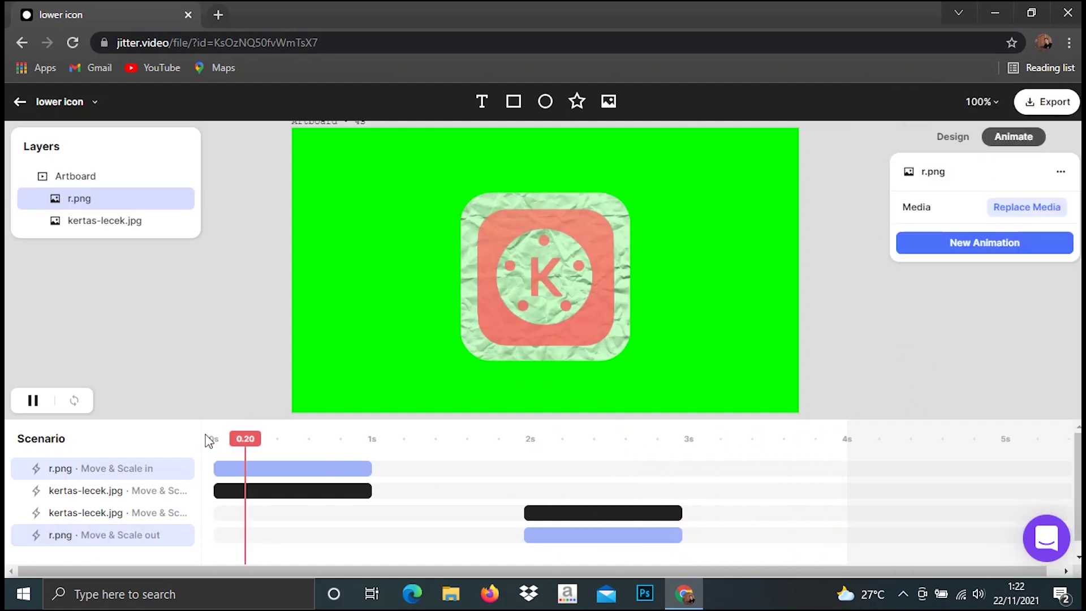
left_click(1041, 103)
left_click(961, 156)
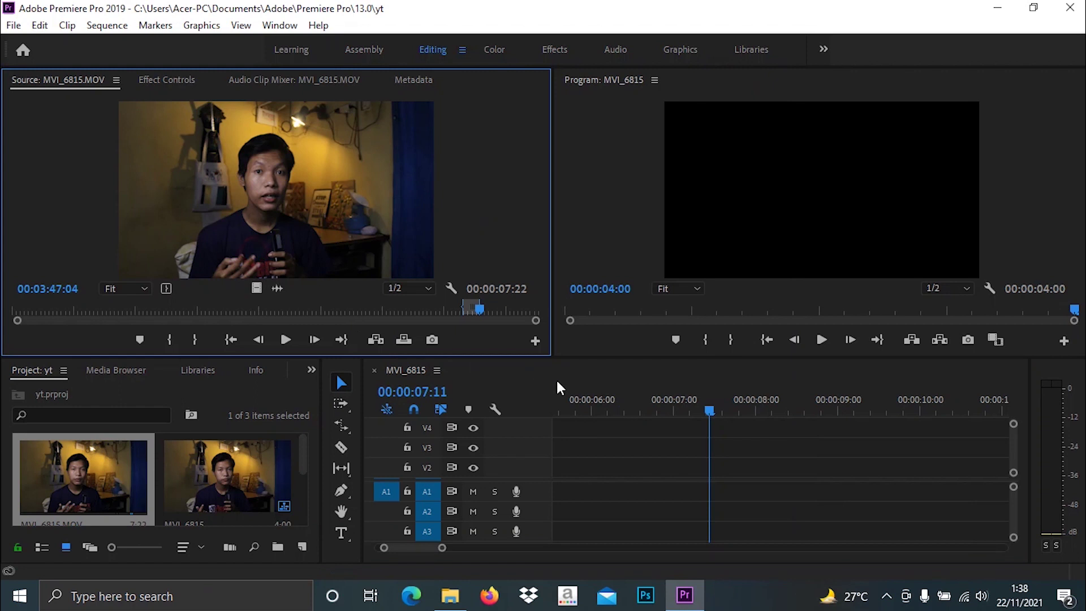
- Switch to Premiere Pro and place the MVI_6815.MOV clip in the sequence at 00:00:07:11
left_click_drag(558, 383, 711, 483)
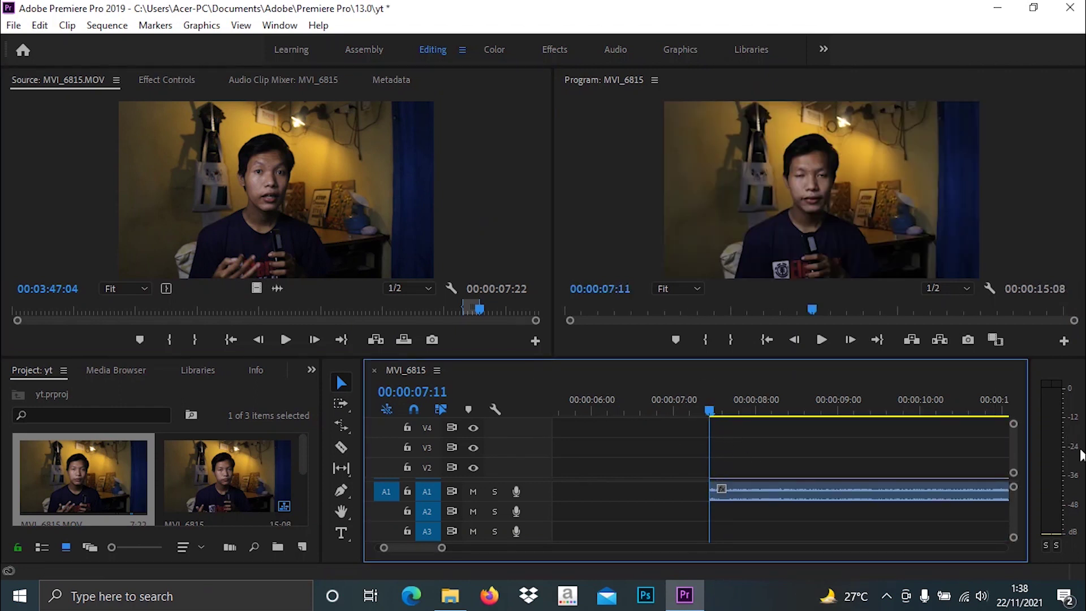
scroll(1018, 447, "down", 1)
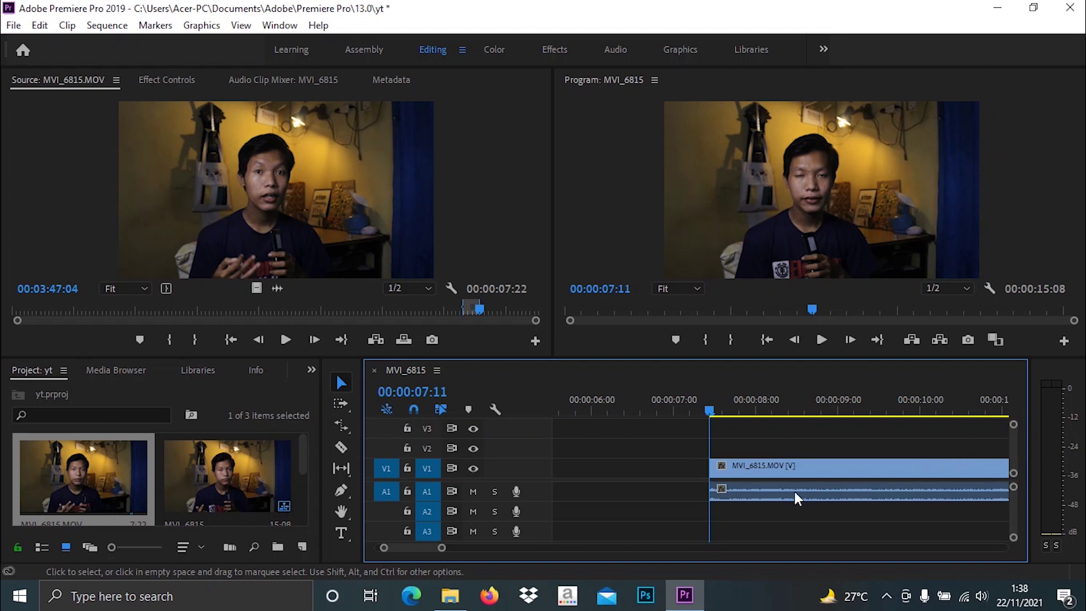
- Import the lower-icon video from the Downloads folder, and place it on track V2 above the start of the MVI_6815.MOV clip
key("alt+Tab")
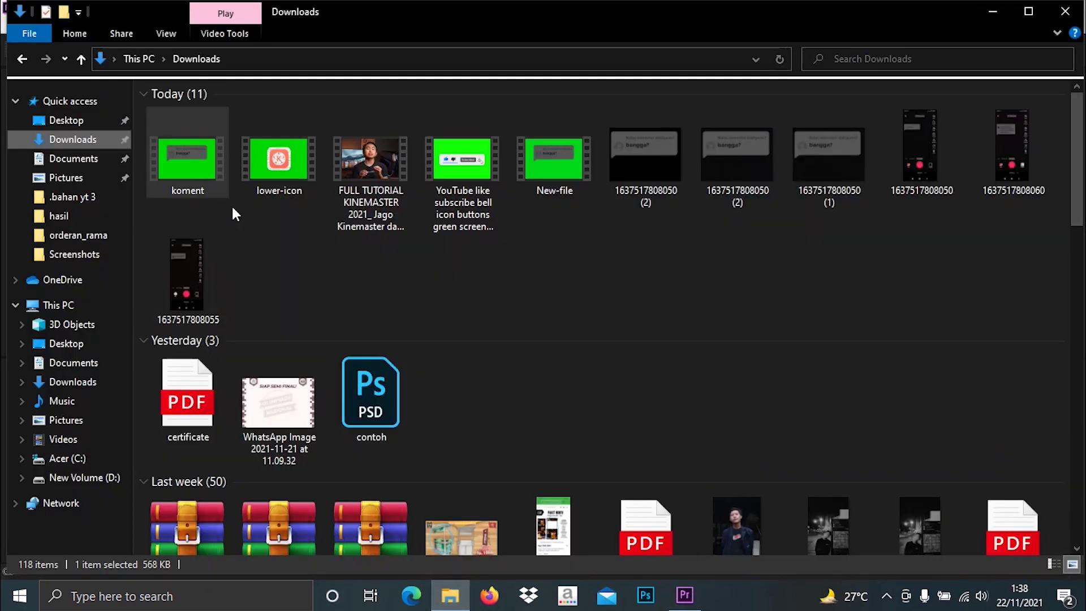
left_click_drag(273, 193, 216, 495)
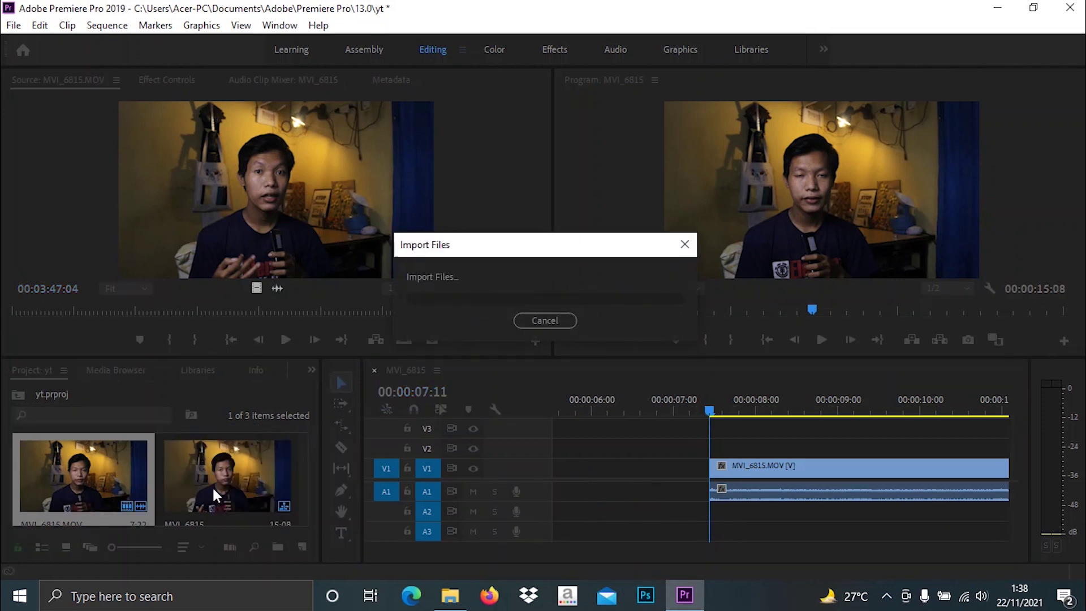
left_click_drag(212, 483, 772, 418)
- Apply the Crop and Ultra Key effects to the lower-icon.mp4 clip
left_click(256, 372)
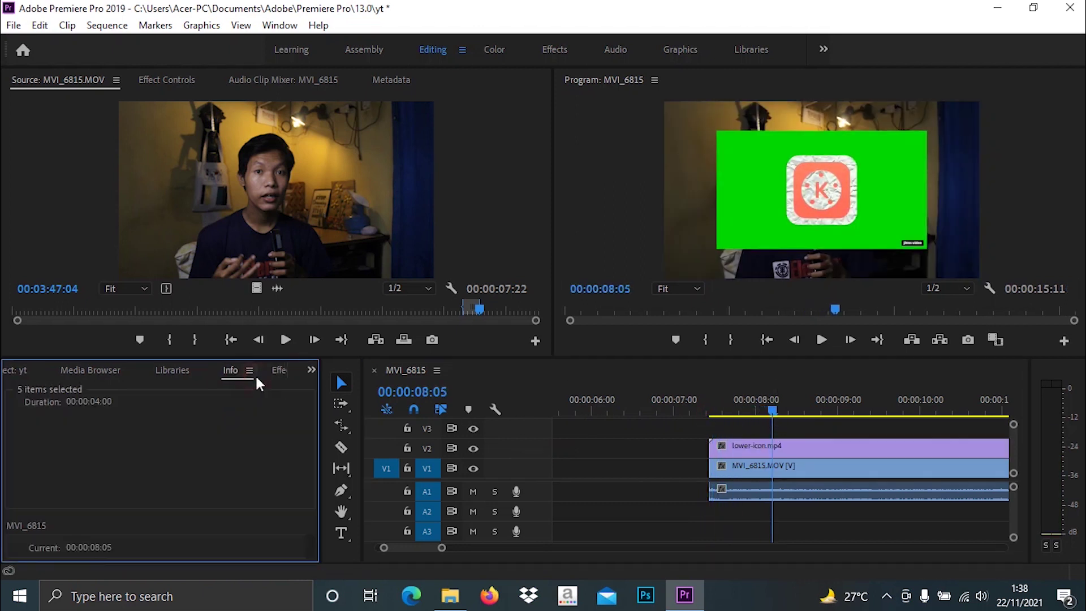
left_click(271, 371)
left_click_drag(76, 507, 780, 447)
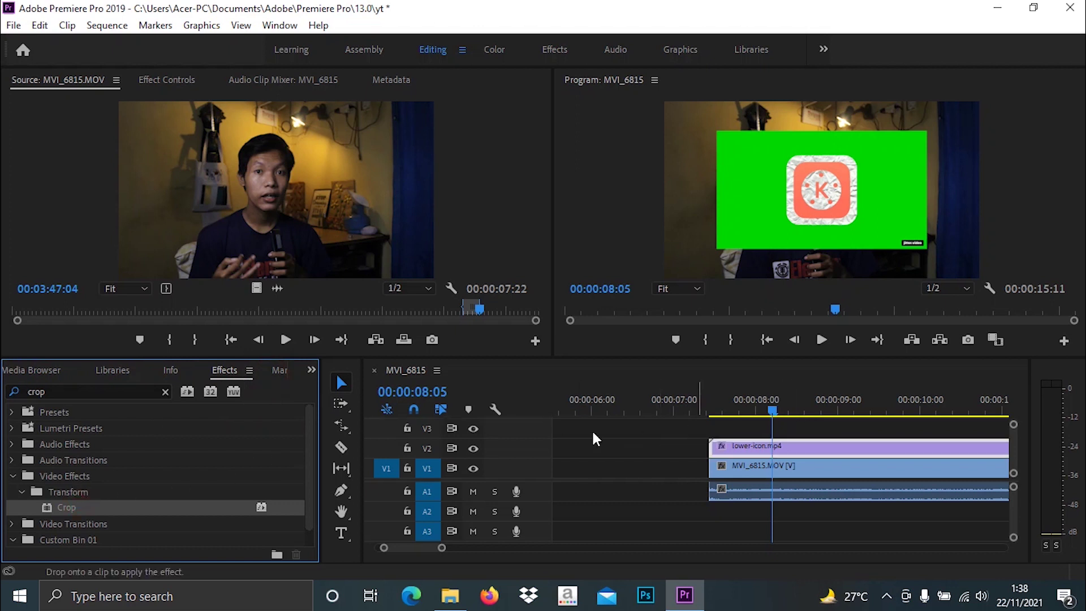
left_click(164, 393)
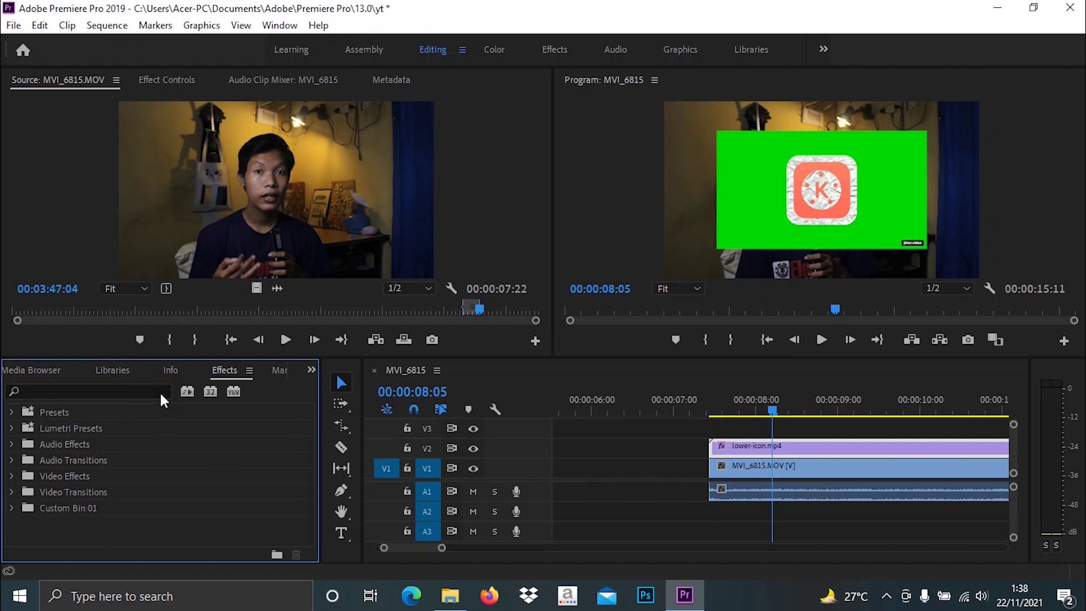
left_click(160, 392)
type("ultr")
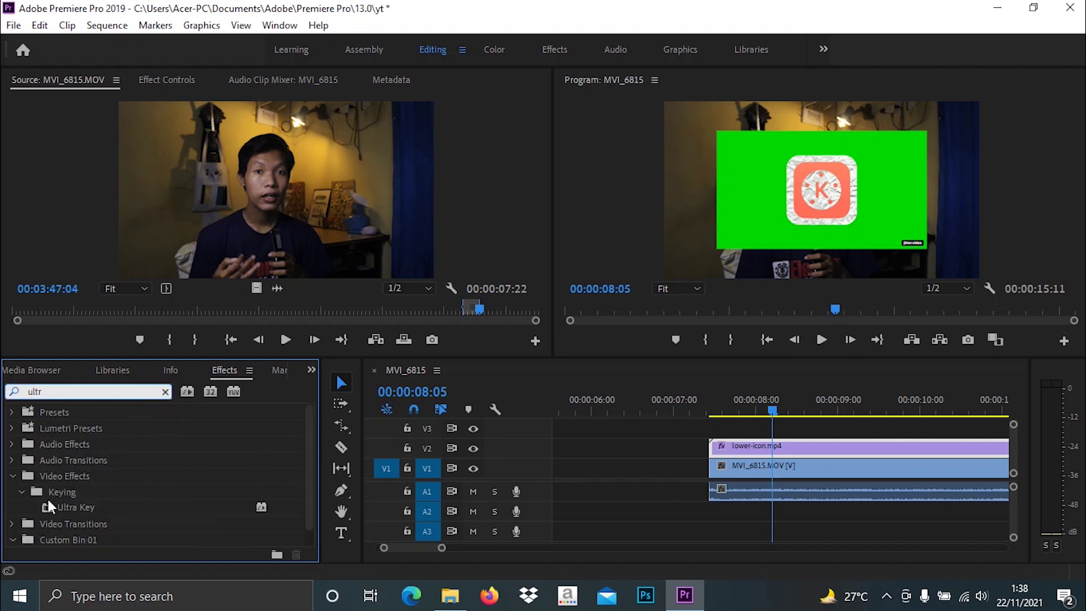
left_click_drag(50, 505, 193, 480)
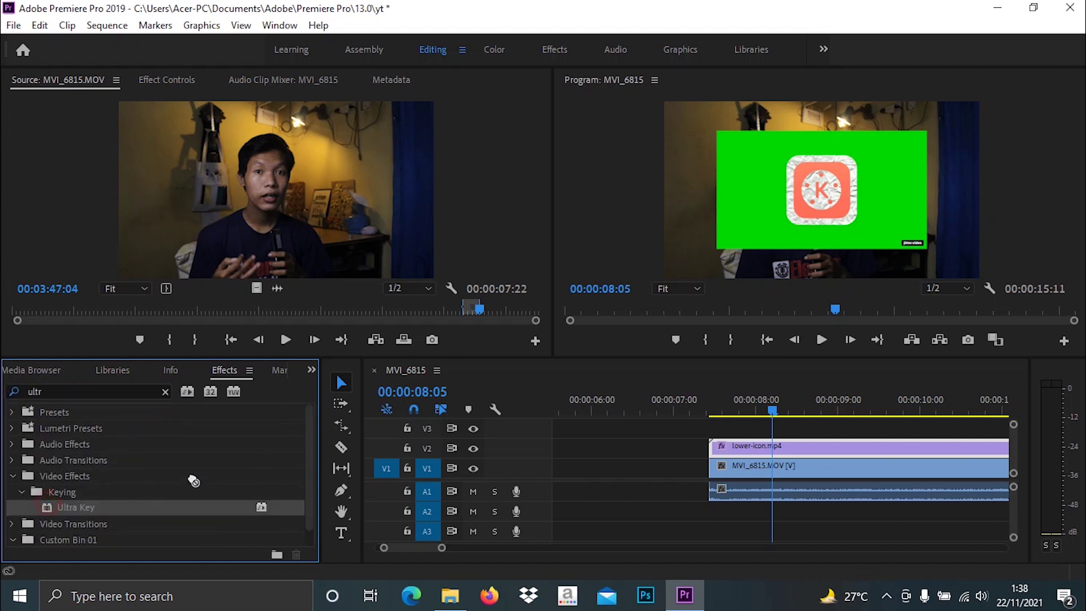
left_click_drag(718, 429, 748, 447)
- Key out the lower-icon clip's green background by sampling it as the Ultra Key color, and adjust the clip's crop
left_click(746, 403)
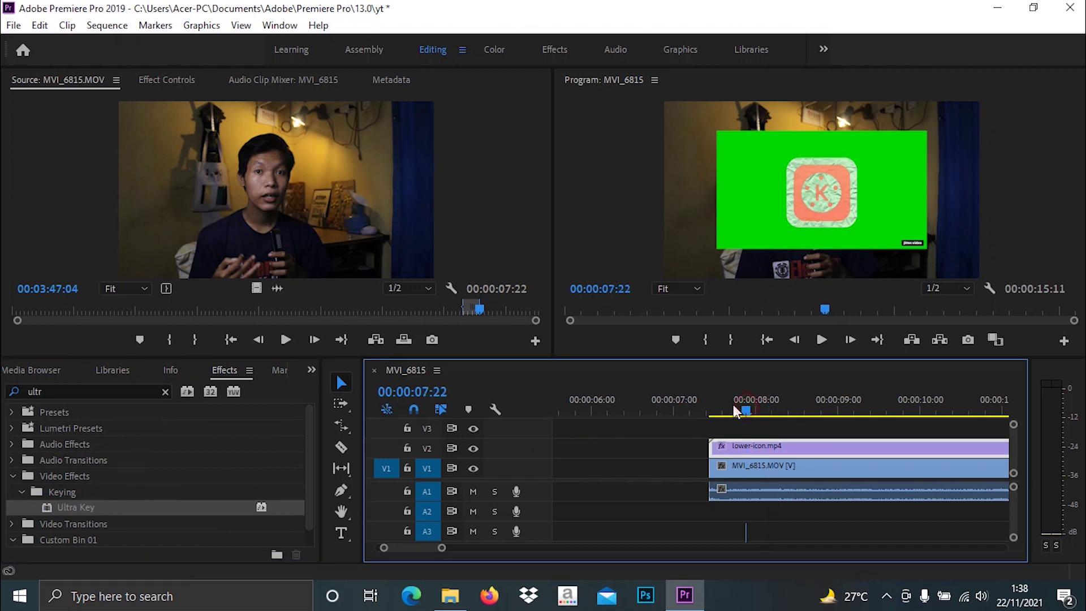
left_click(157, 81)
scroll(254, 187, "down", 5)
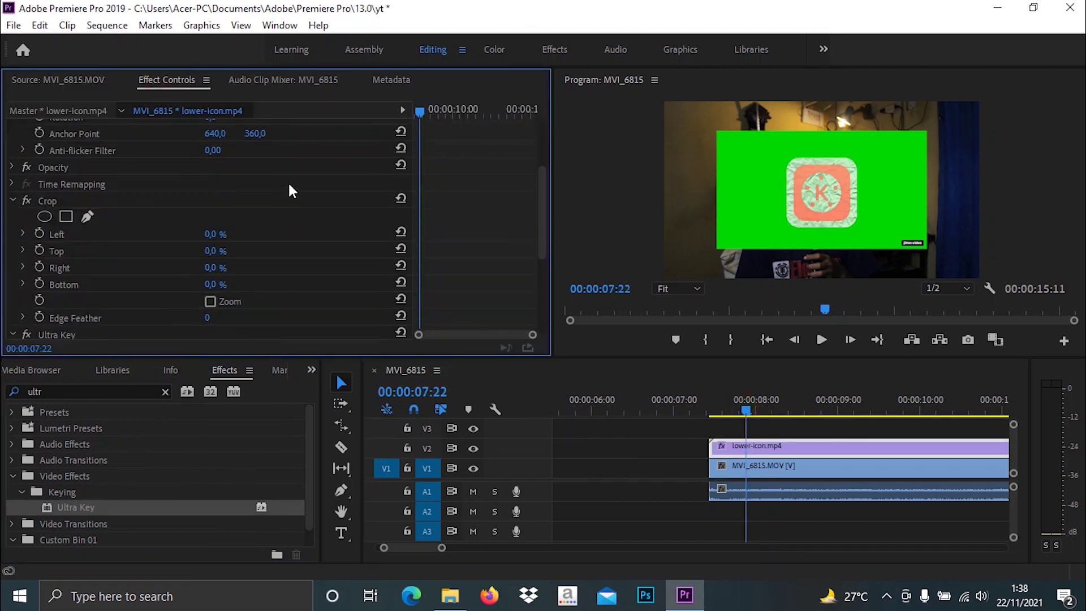
scroll(248, 221, "down", 4)
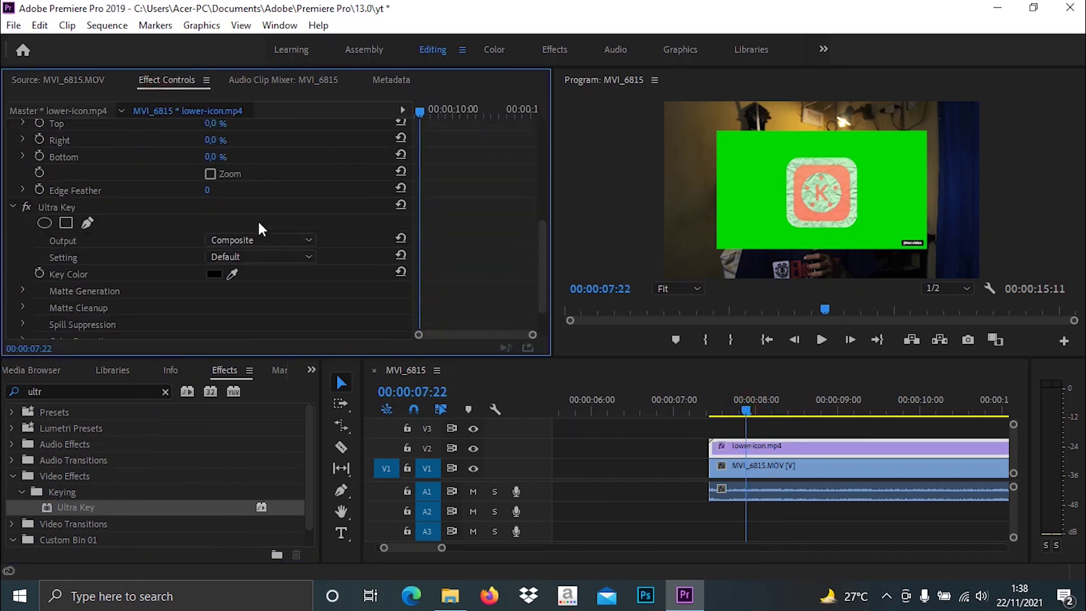
left_click(231, 274)
left_click(755, 202)
scroll(308, 213, "up", 3)
left_click_drag(225, 218, 227, 219)
- Scale the lower-icon clip to 70, position it at 901, 811, and play back the overlay
scroll(243, 215, "up", 5)
left_click_drag(215, 179, 162, 162)
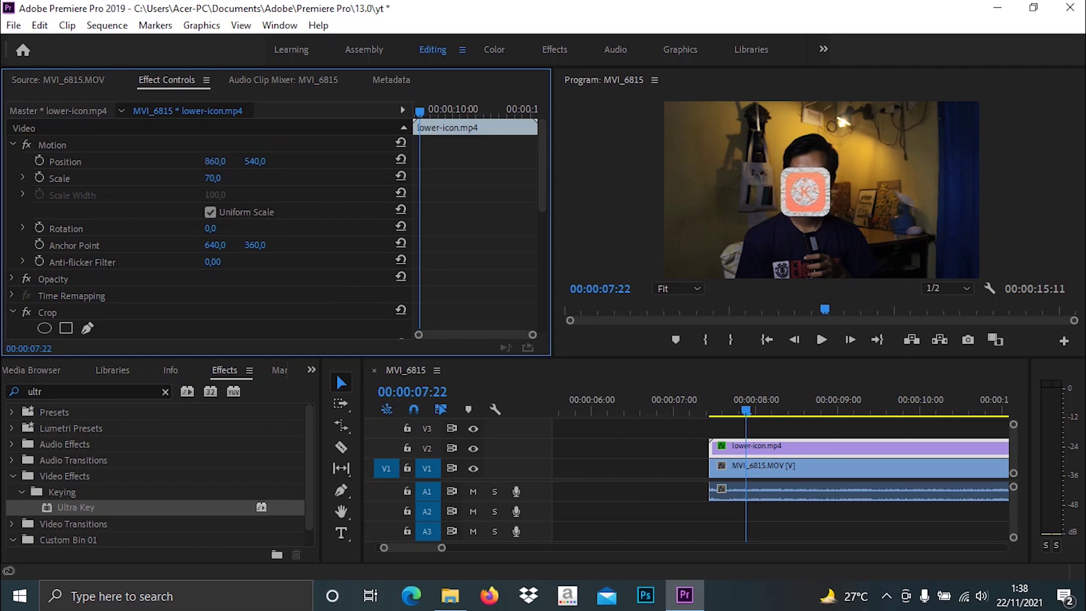
left_click_drag(255, 161, 354, 161)
left_click_drag(225, 161, 244, 180)
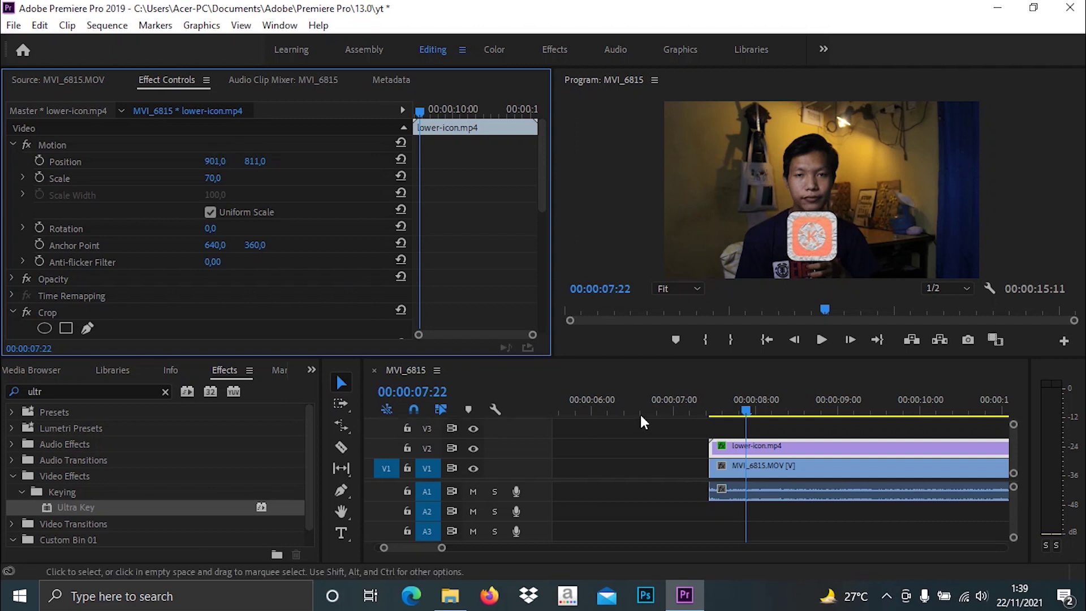
left_click(681, 403)
key("space")
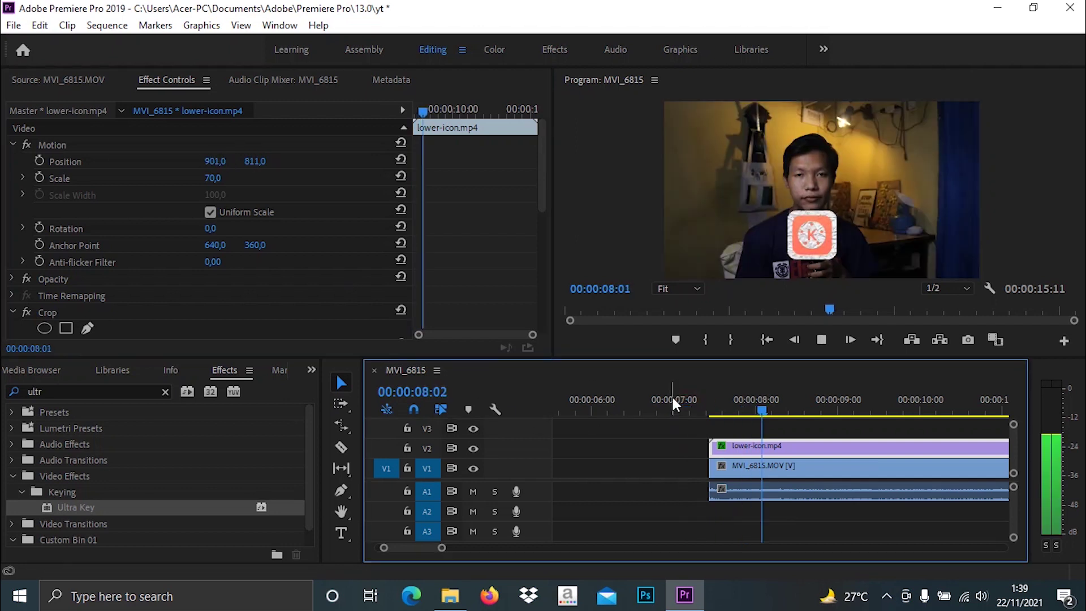
- Speed up the lower-icon clip to a duration of 00:00:02:10, and move it on track V2 to start at 00:00:09:16
key("space")
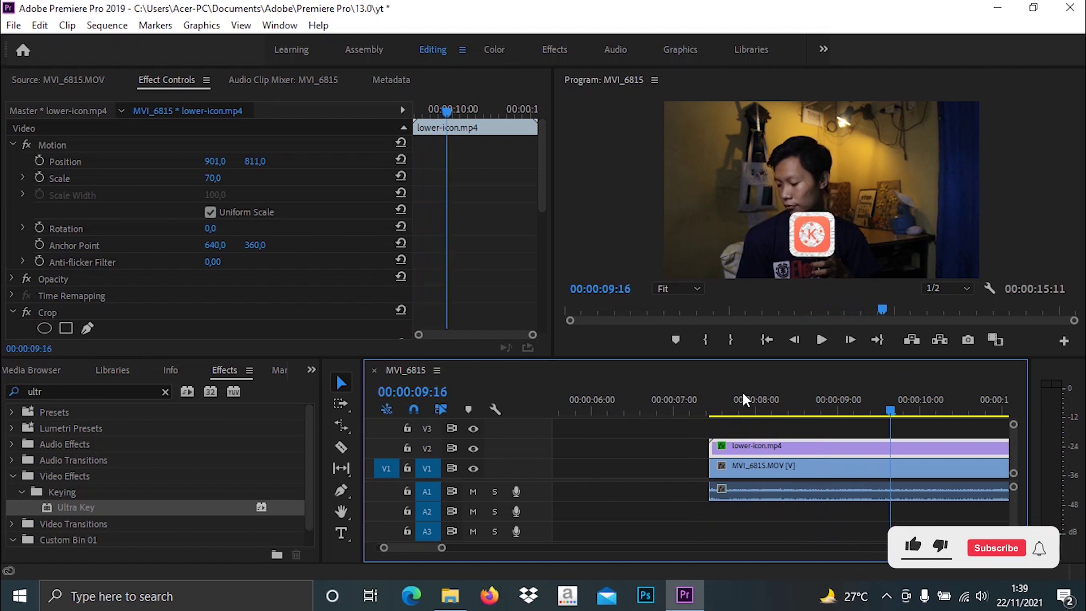
scroll(805, 427, "down", 6)
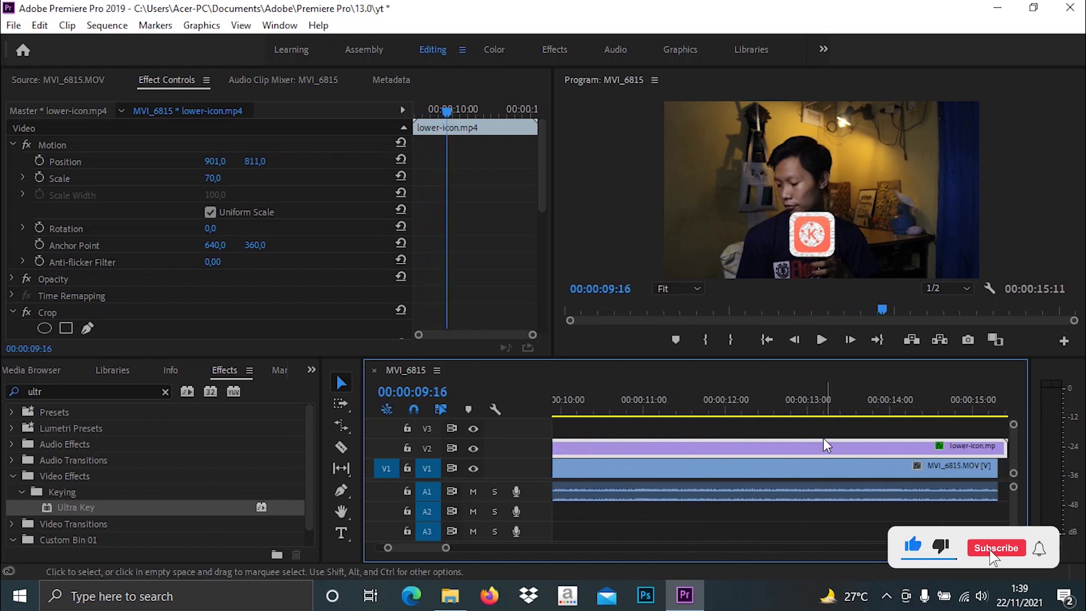
scroll(827, 446, "up", 2)
right_click(790, 447)
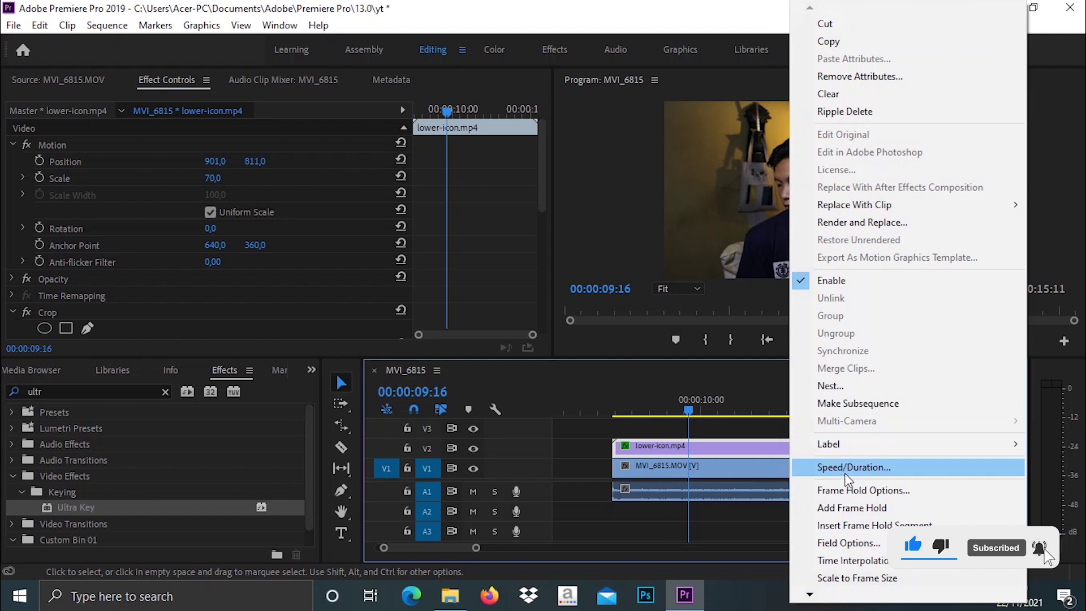
left_click(848, 468)
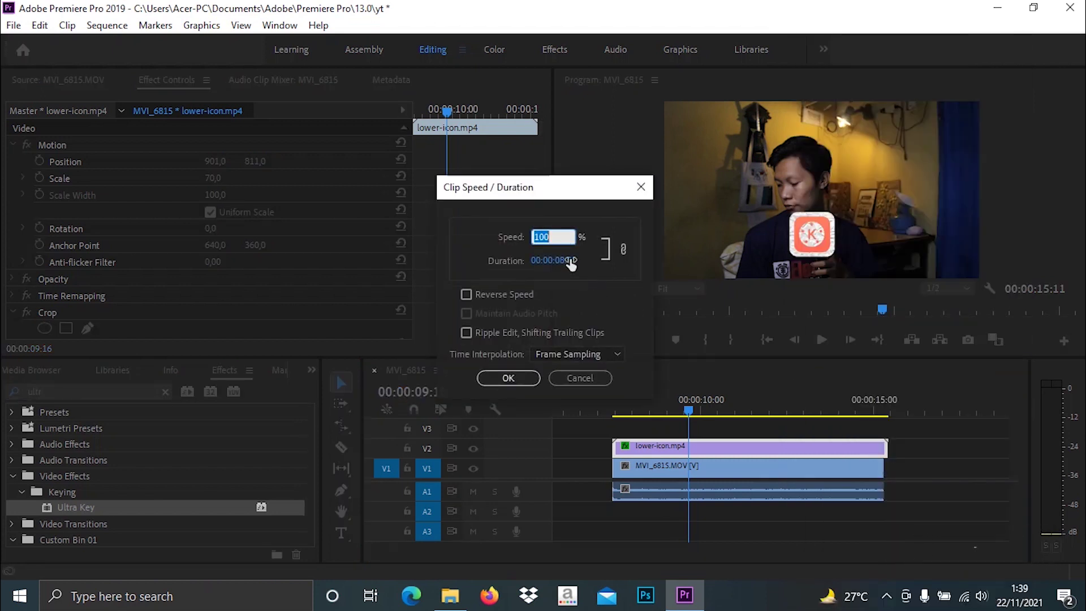
left_click_drag(570, 261, 483, 282)
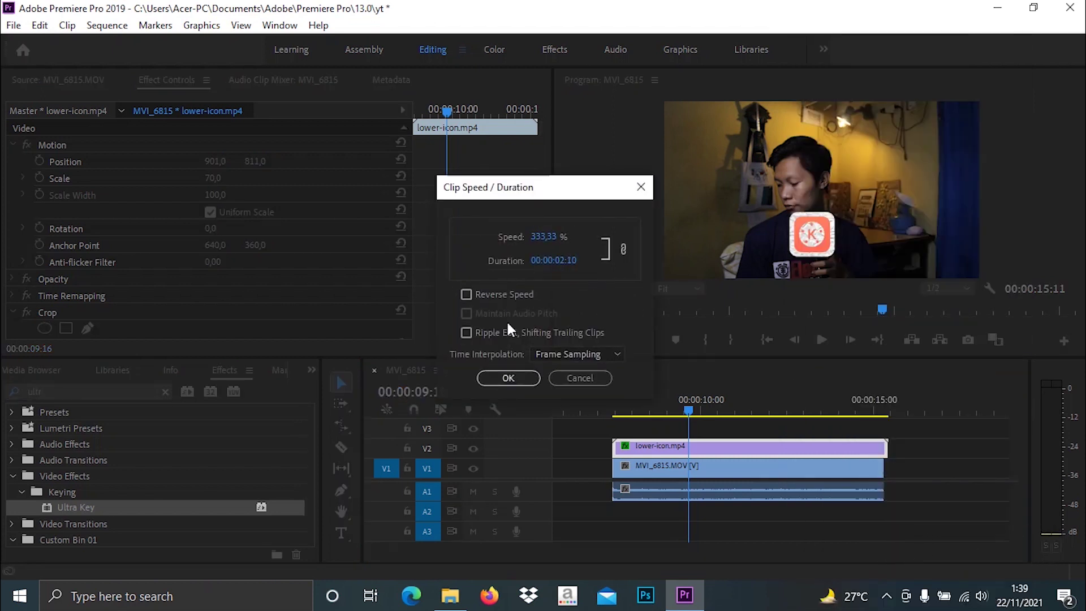
left_click(512, 378)
left_click_drag(659, 456, 728, 452)
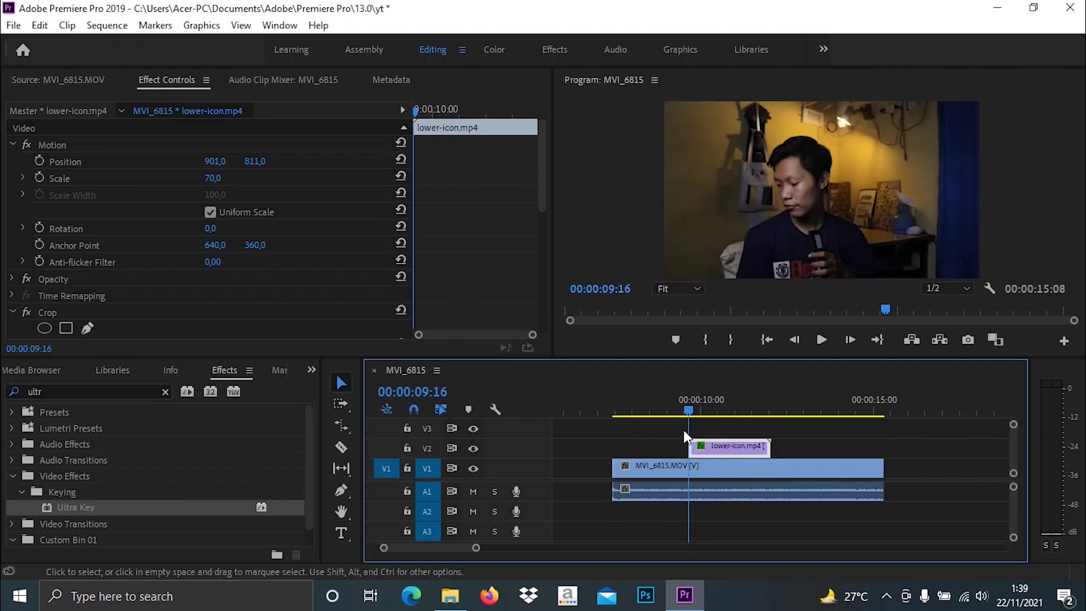
- Set the lower-icon clip's position to 318, 811, and play back the overlay from 00:00:09:10
left_click_drag(213, 163, 119, 163)
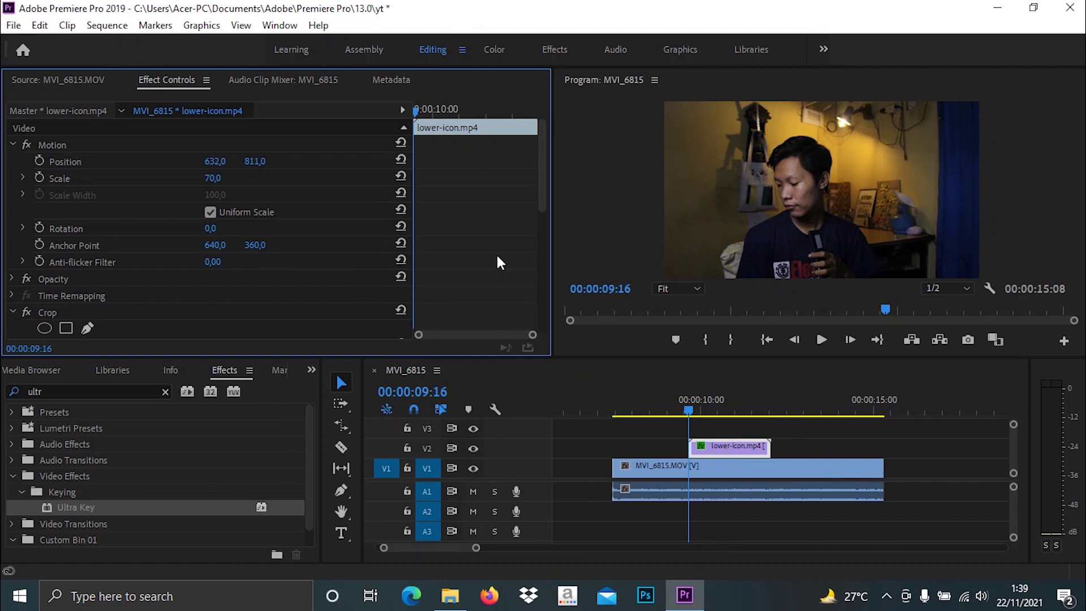
left_click(717, 403)
left_click_drag(225, 162, 61, 162)
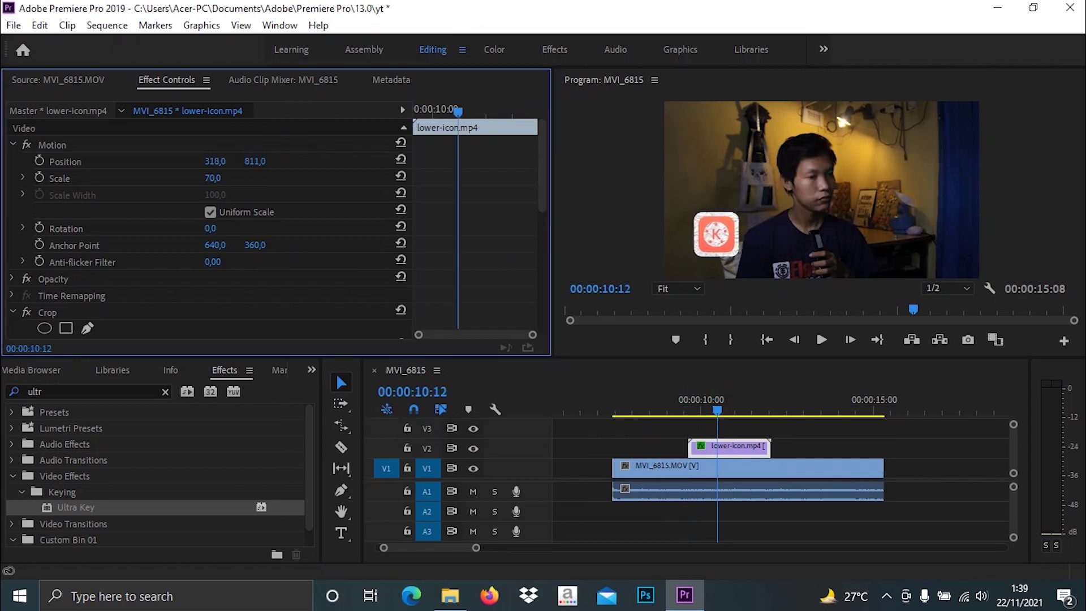
left_click(683, 406)
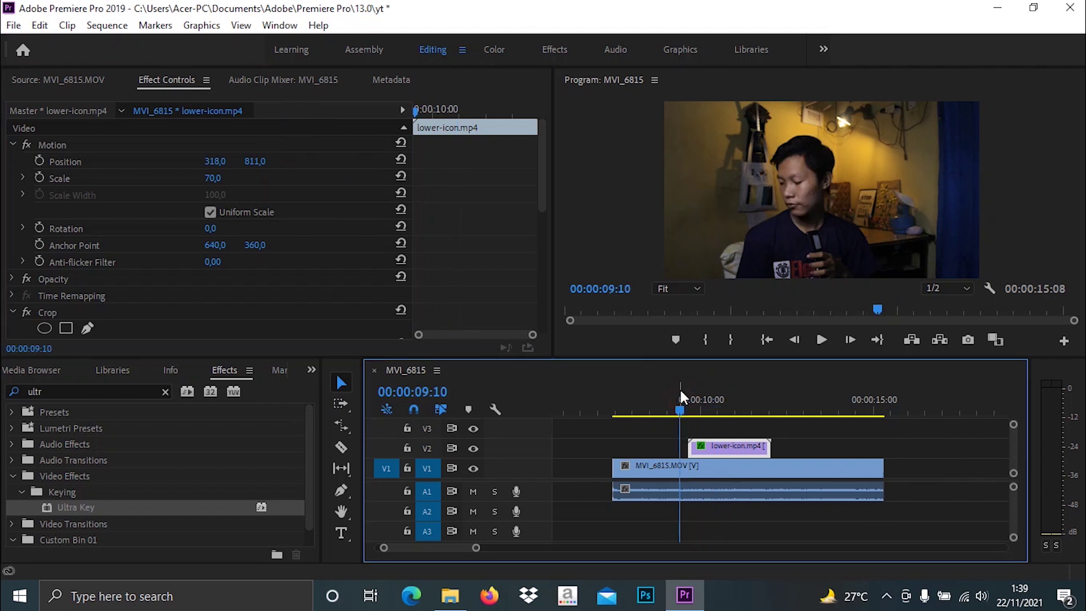
key("space")
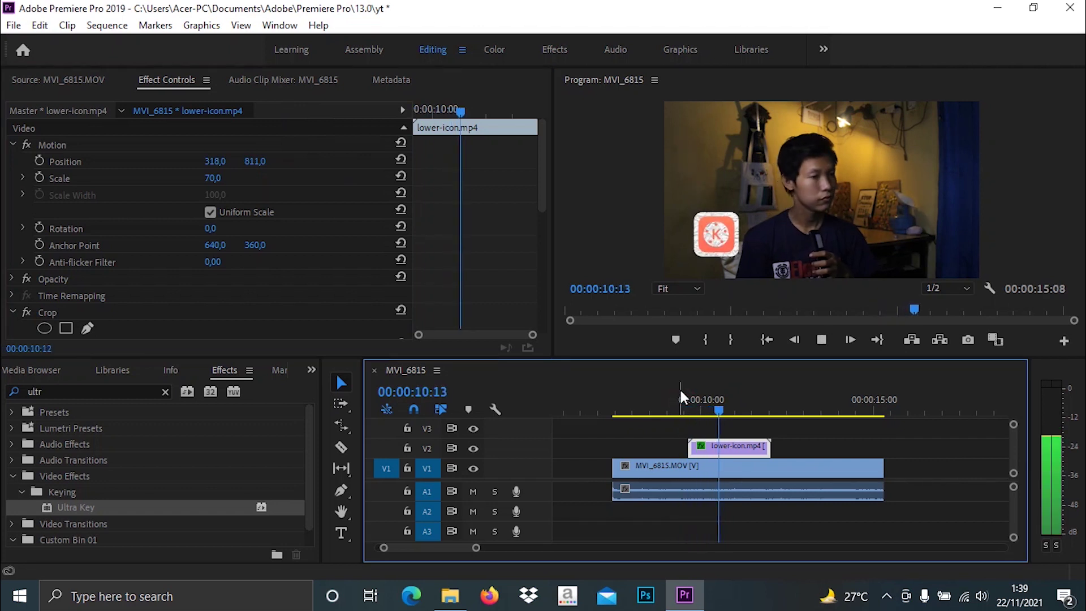
- Duplicate the lower-icon clip onto track V3 at 00:00:11:12, and set the copy's position to 1519, 811
left_click(751, 400)
left_click_drag(743, 447, 792, 437)
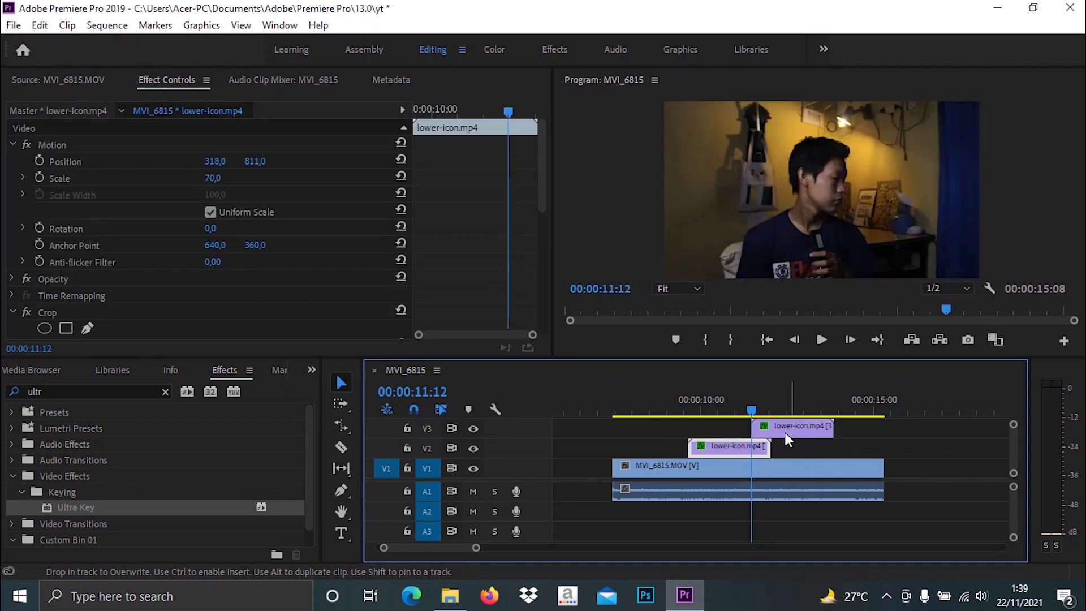
left_click(759, 406)
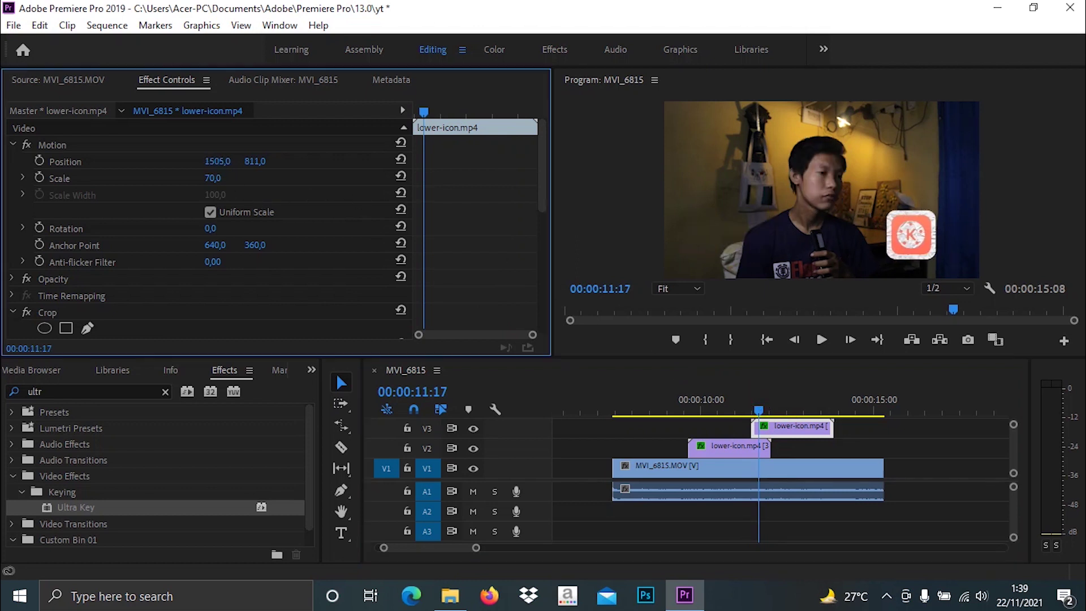
- Rate-stretch the lower-icon clips to 217,39% on V2 and 224,72% on V3, and play back the sequence
key("r")
key("space")
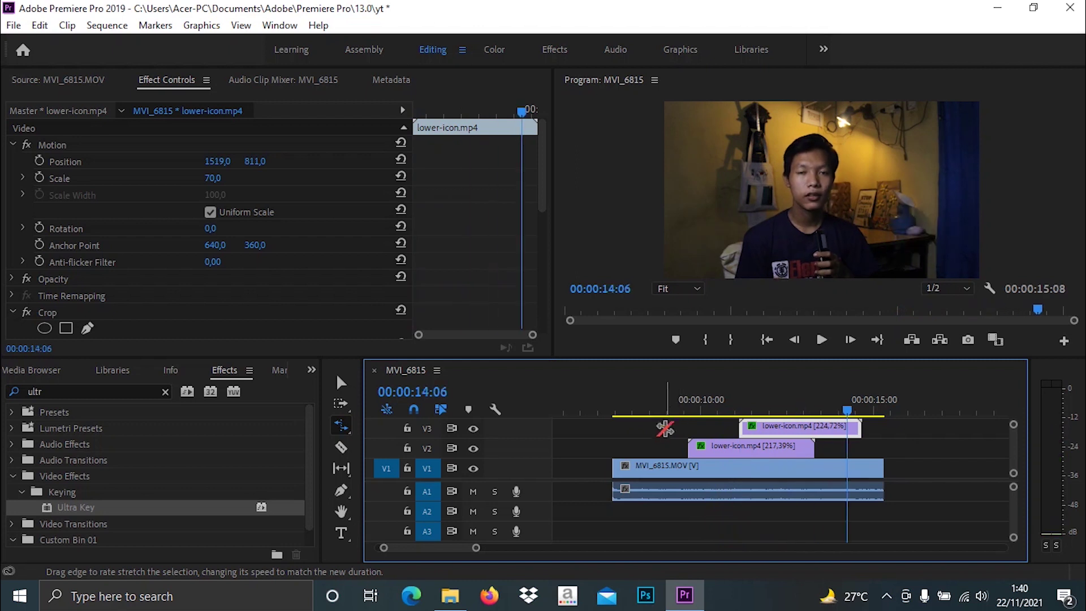
- Export the MVI_6815 sequence in H.264 format with the Match Source - High bitrate preset
key("ctrl+m")
left_click(791, 526)
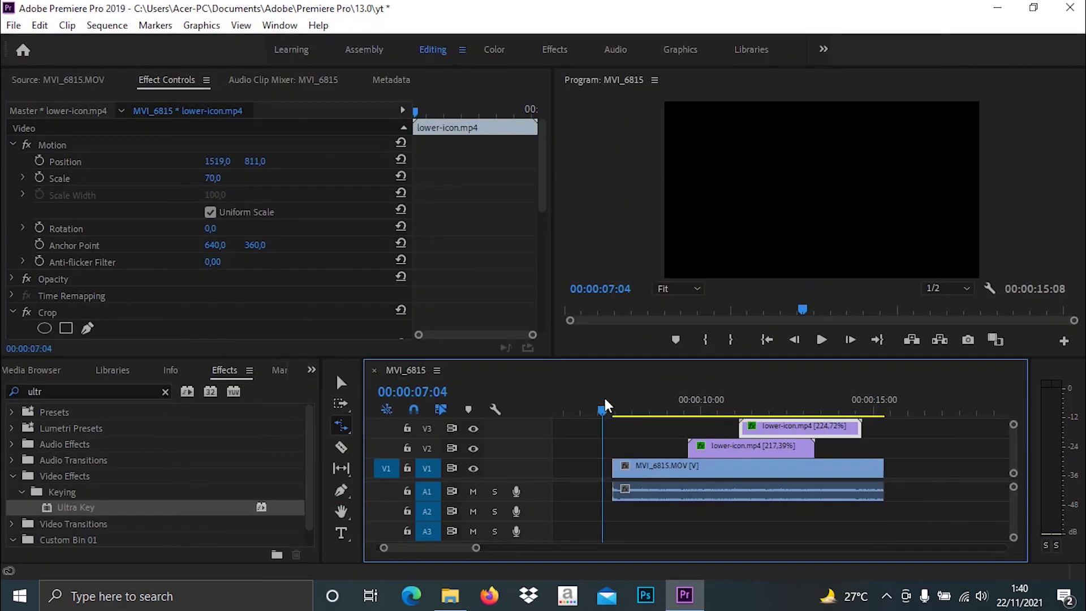
left_click(13, 26)
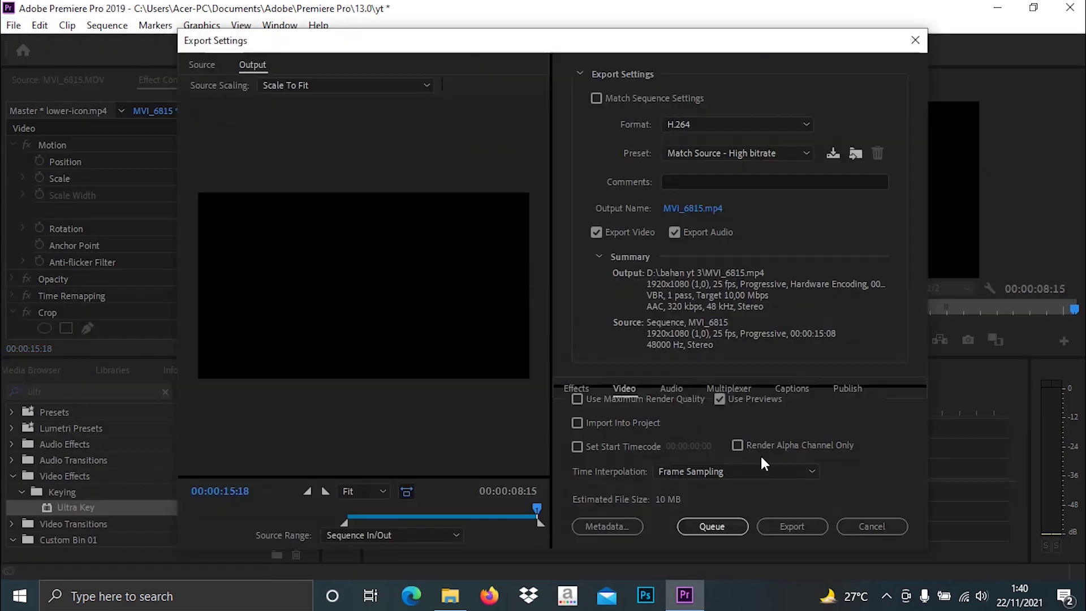